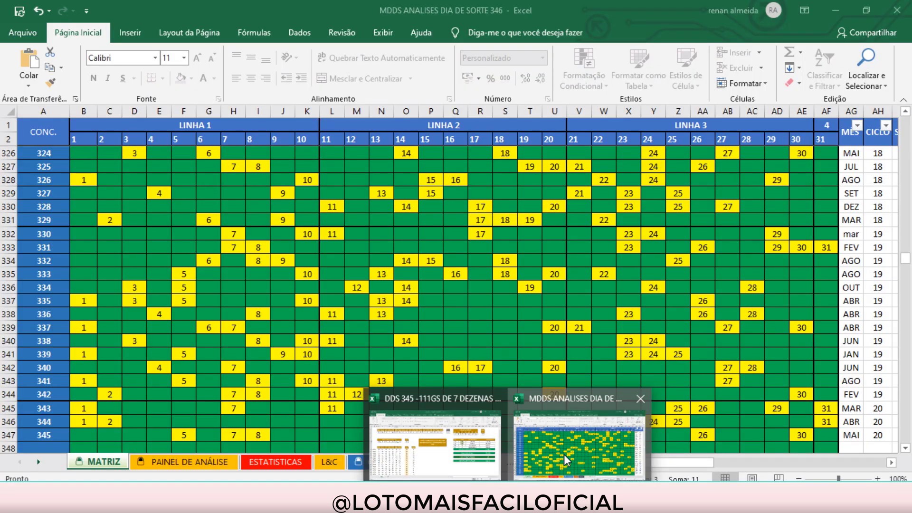
- Switch to the MDDS ANALISES DIA DE SORTE 346 workbook and examine the row for draw 345 in the MATRIZ sheet
left_click(563, 454)
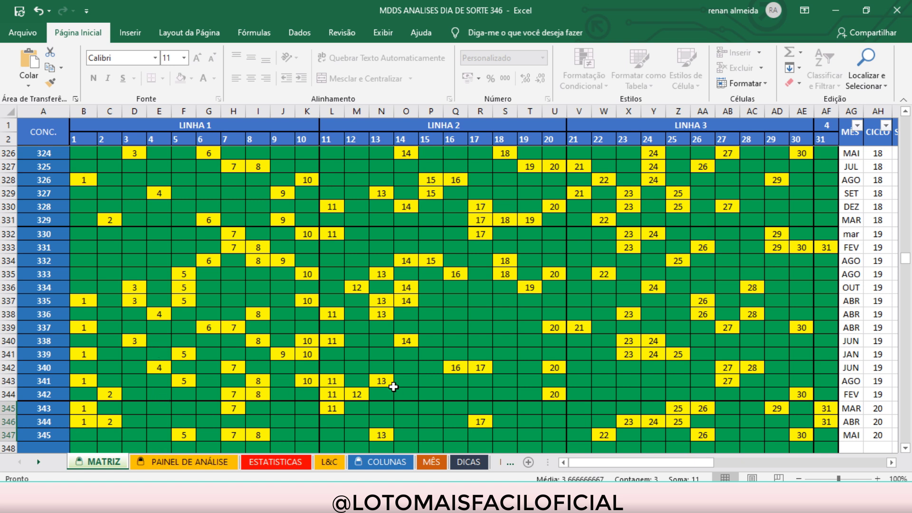
left_click(75, 434)
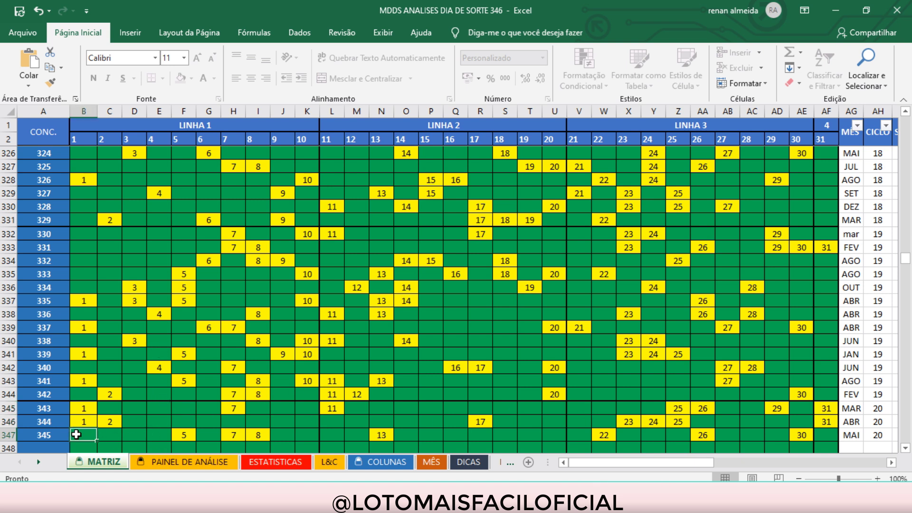
key("Left")
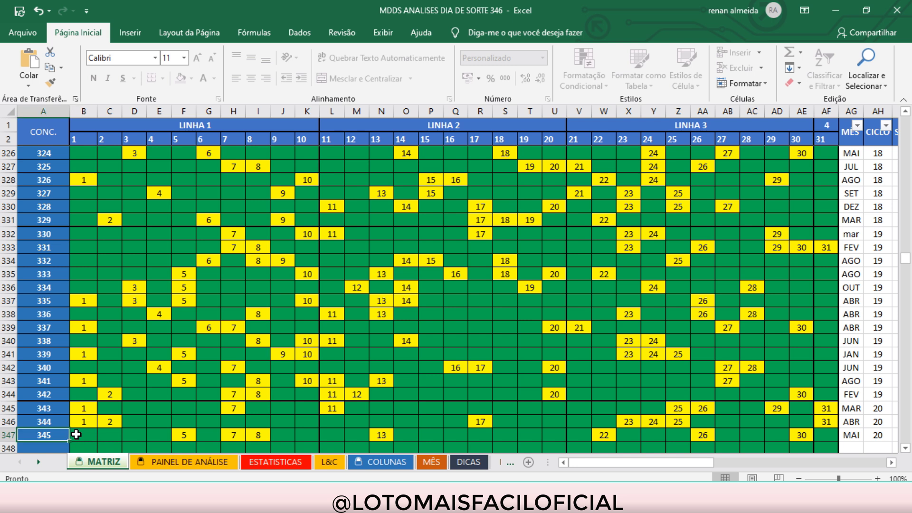
key("Right")
key("Right")
key("Right")
key("Right")
key("Left")
key("Left")
key("Left")
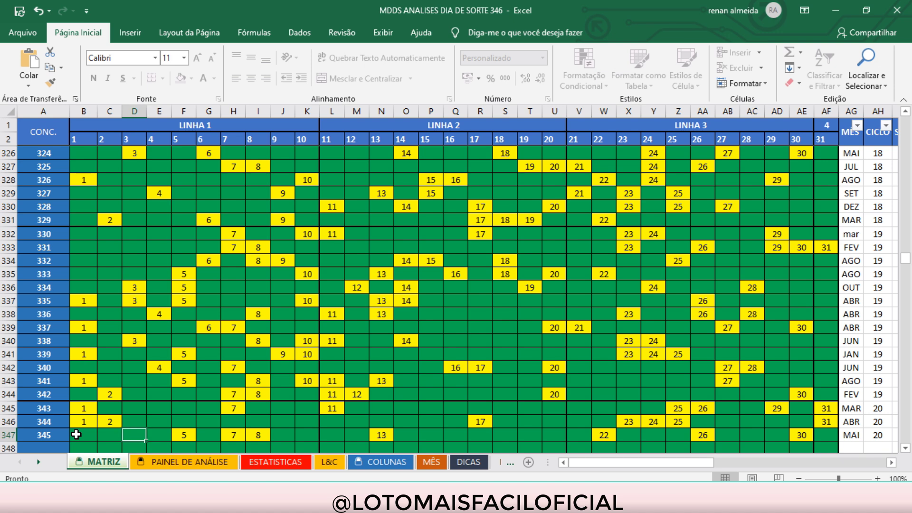
key("Left")
key("Right")
key("Right")
key("Right")
key("Right")
key("Left")
key("Left")
key("Left")
key("Left")
- Enter draw number 346 in the CONC. column of the first empty row, cell A348
scroll(76, 434, "down", 1)
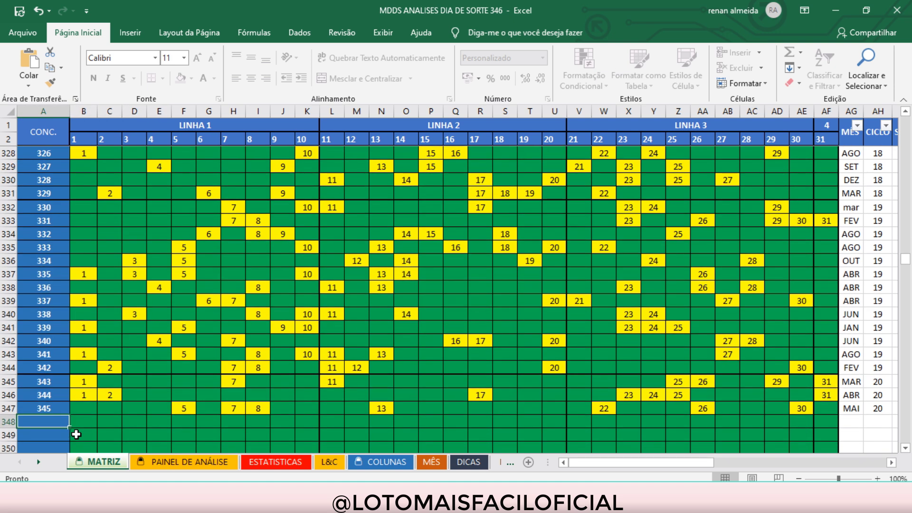
key("Down")
type("4")
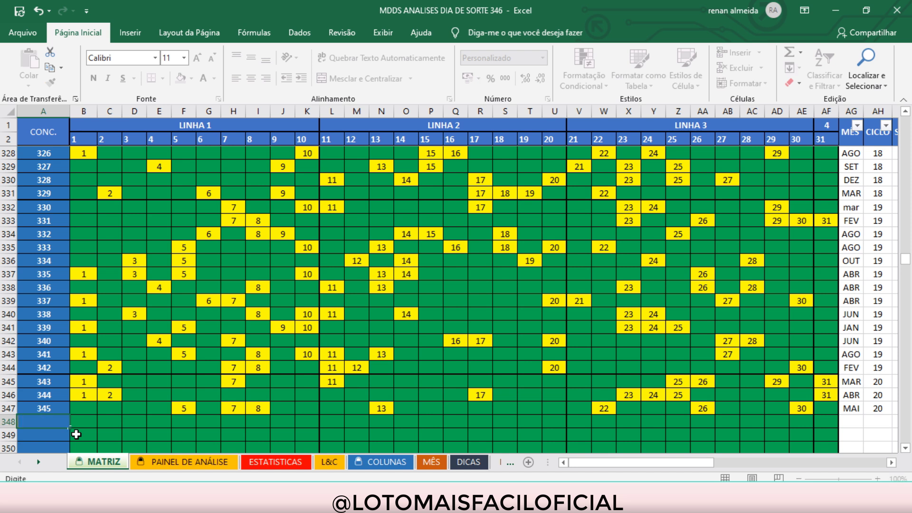
type("46")
key("Right")
key("Right")
key("Right")
key("Right")
key("Right")
key("Right")
key("Right")
key("Right")
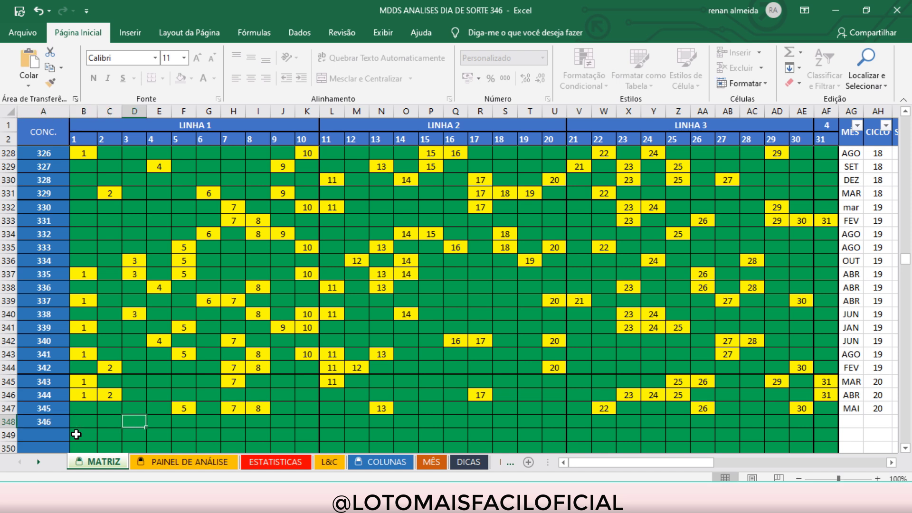
key("Left")
key("Left")
key("Left")
key("Left")
key("Left")
key("Left")
key("Left")
key("Left")
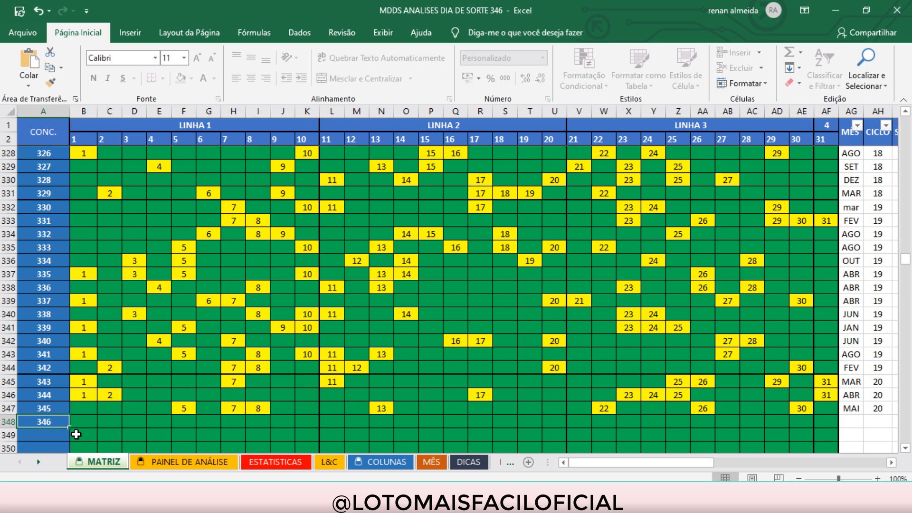
- On the PAINEL DE ANÁLISE sheet, review the latest draw's numbers under SORTEADAS and the missing numbers under AUSENTES
left_click(177, 461)
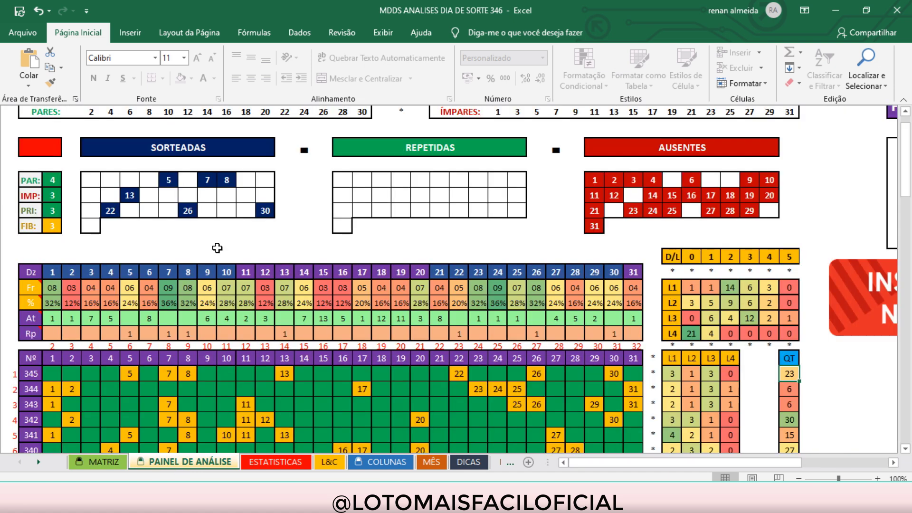
left_click(170, 179)
left_click(209, 180)
left_click(219, 180)
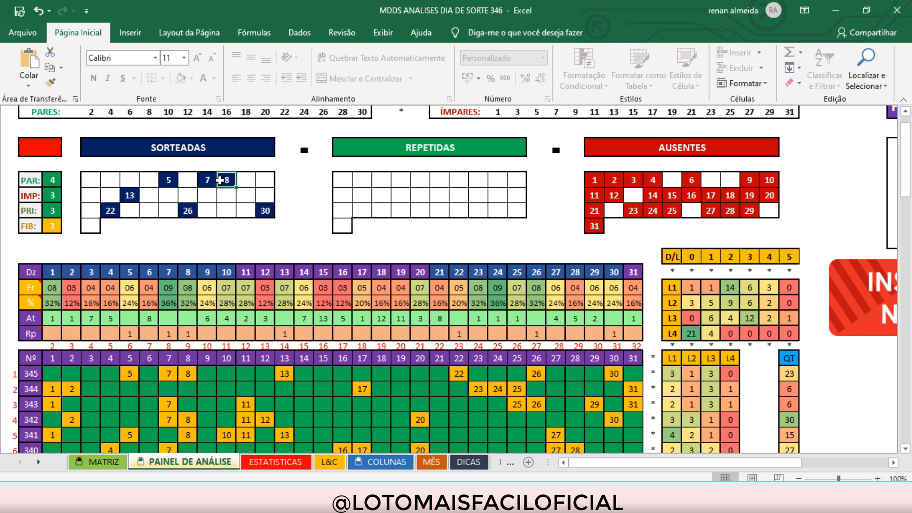
left_click(131, 194)
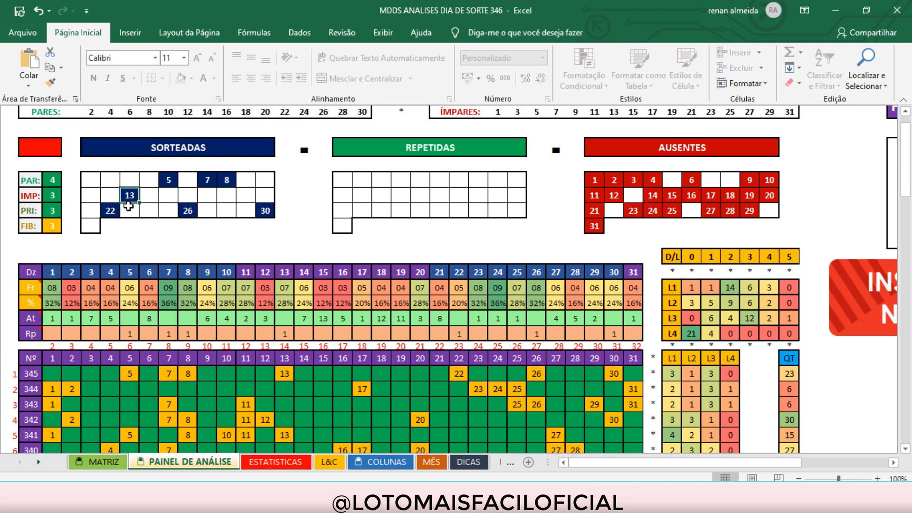
left_click(188, 210)
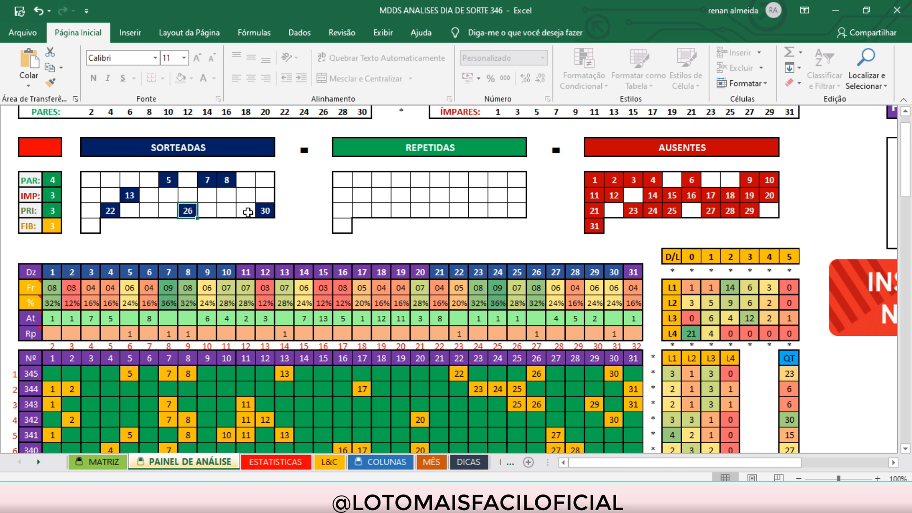
left_click(266, 212)
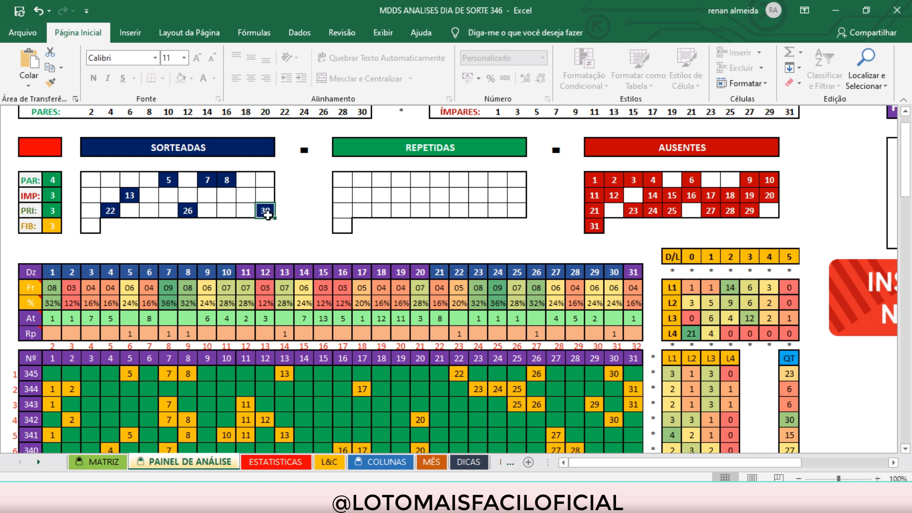
left_click(594, 181)
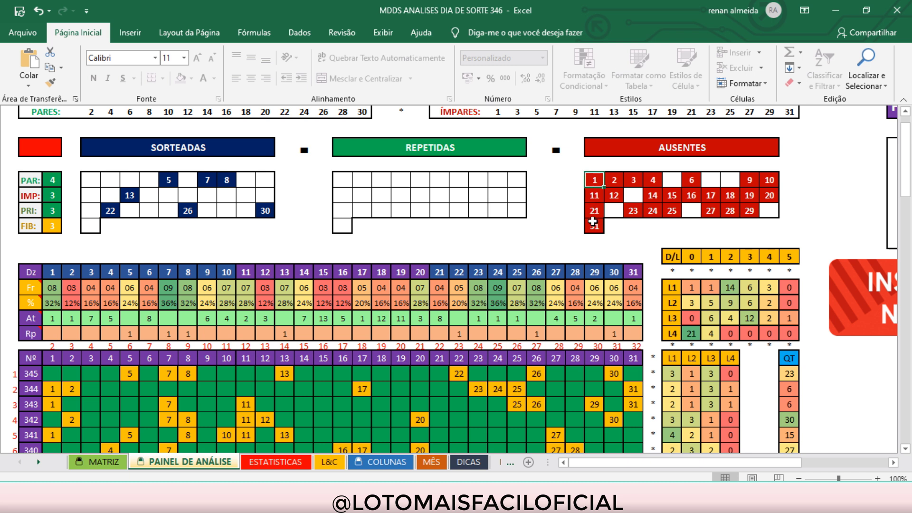
left_click(579, 179)
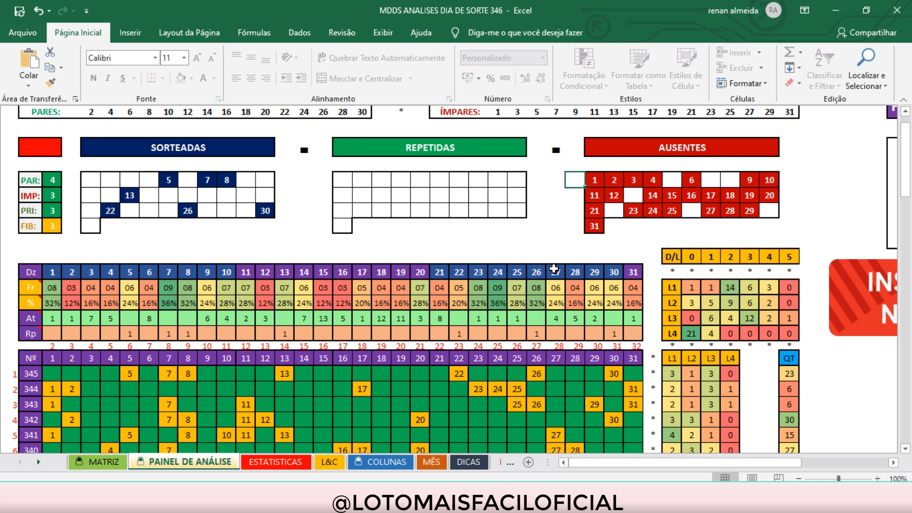
- Examine the Dz table's At row to find the numbers that have gone undrawn the longest
left_click(46, 273)
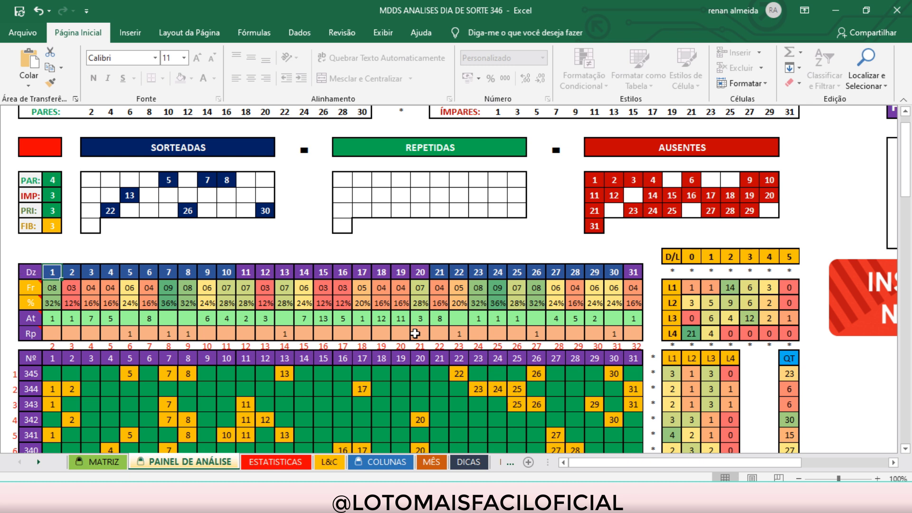
left_click(382, 319)
left_click(402, 319)
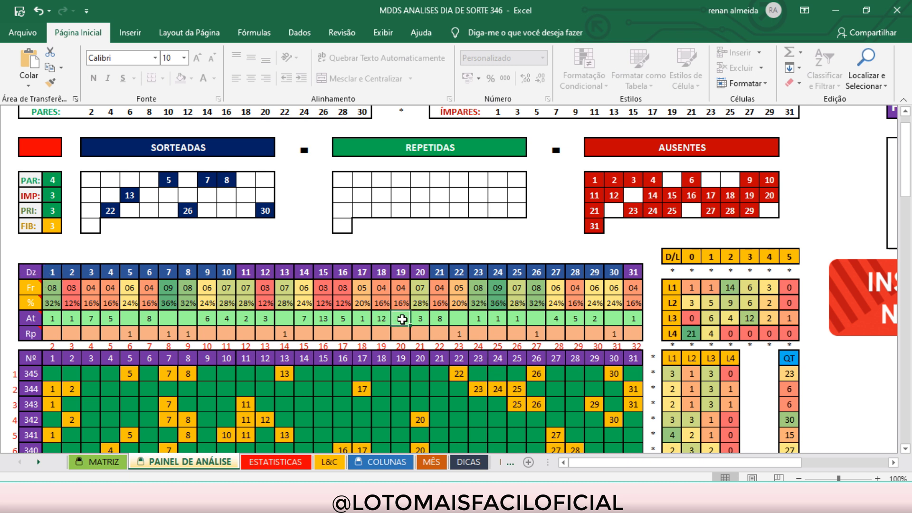
left_click(325, 320)
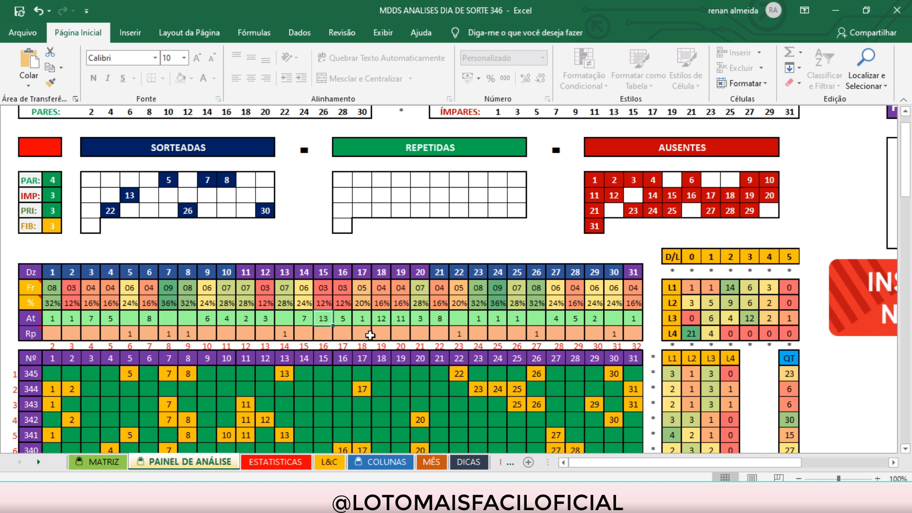
left_click(381, 320)
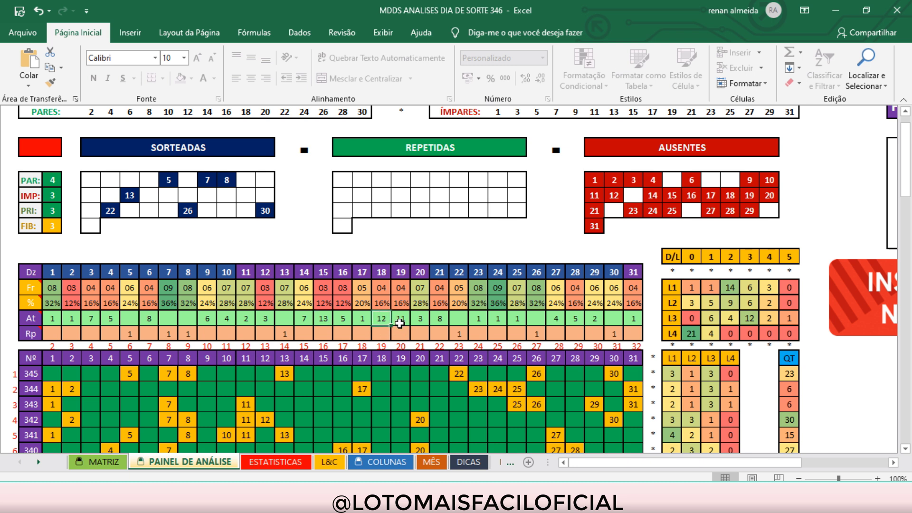
left_click(401, 318)
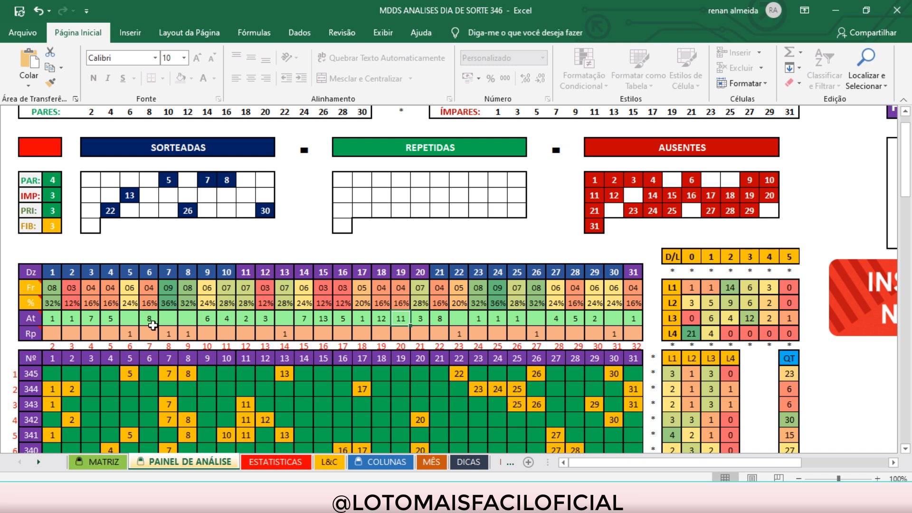
left_click(90, 318)
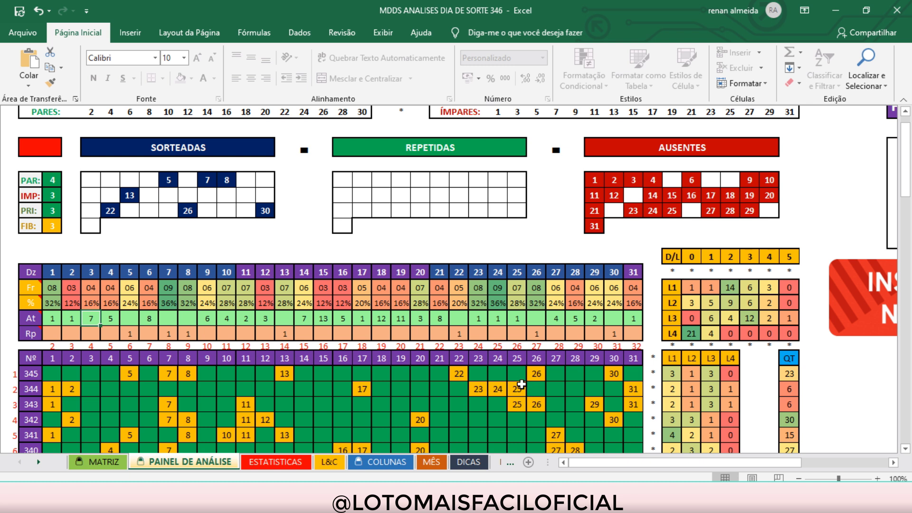
- Check draw 345's distribution across lines L1 to L4 and its QT value
left_click(675, 374)
left_click(689, 374)
left_click_drag(710, 375, 731, 375)
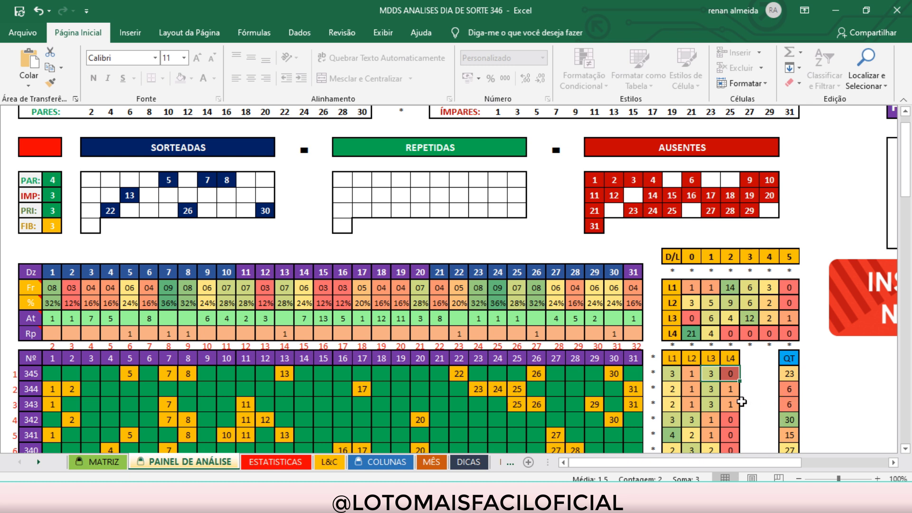
left_click(790, 377)
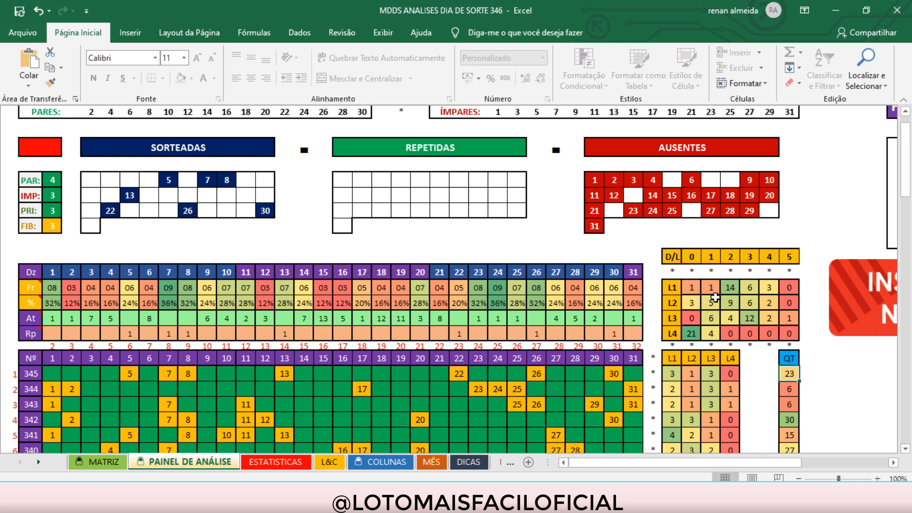
- Compare how often each quantity of numbers occurs for lines L1 to L4 in the D/L table
left_click(730, 286)
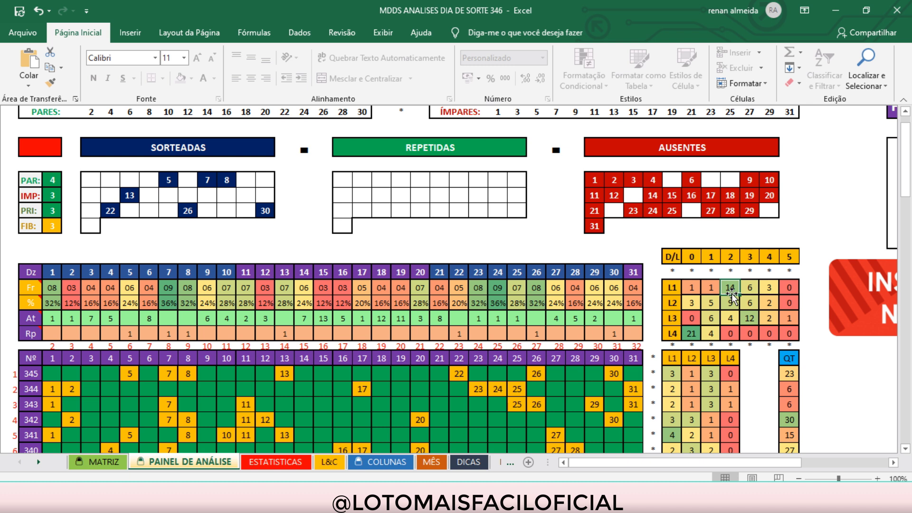
key("Down")
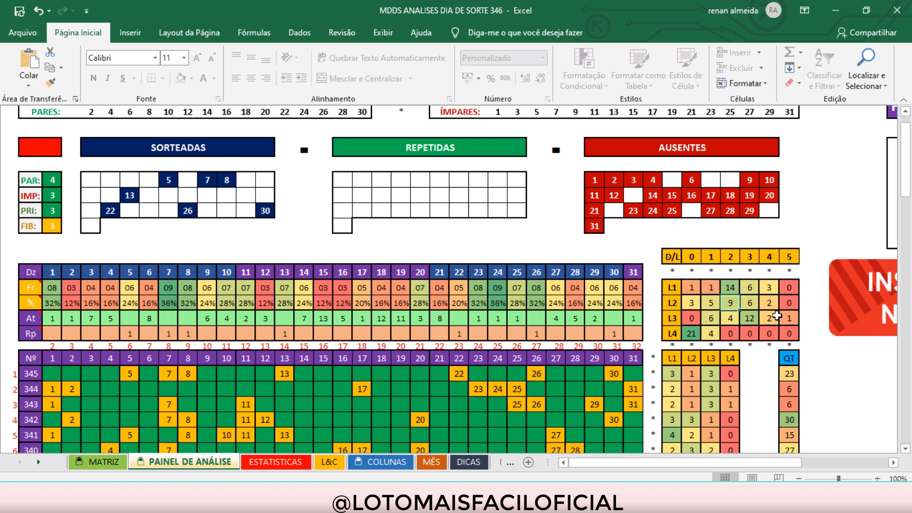
left_click(753, 318)
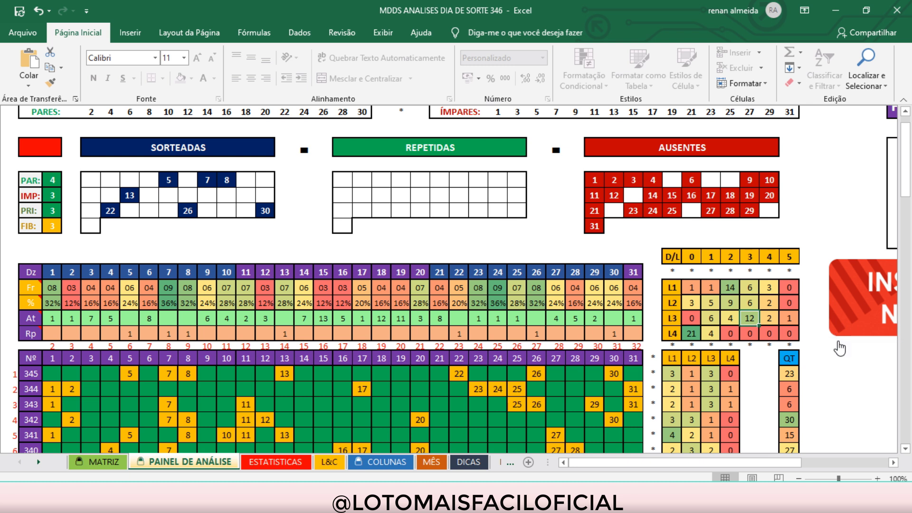
left_click(692, 334)
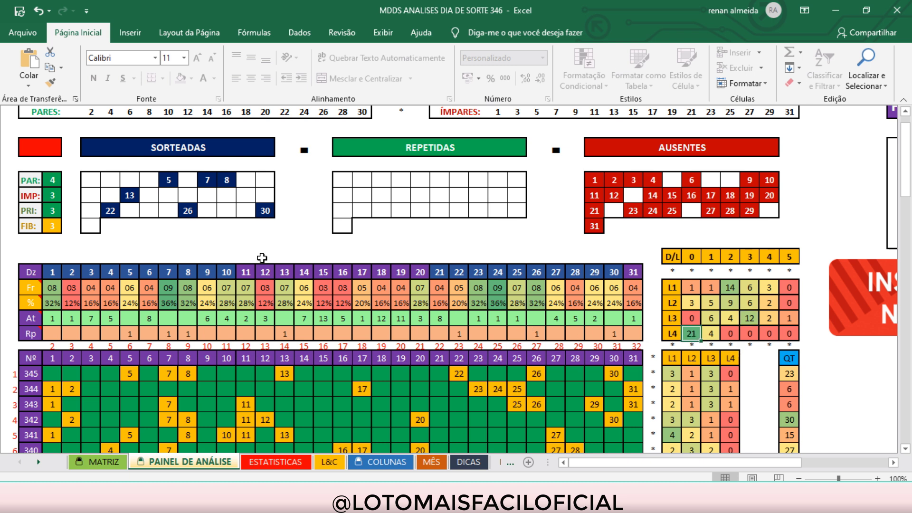
- Check the latest draw's PAR, IMP, PRI and FIB counts beside the SORTEADAS grid
left_click(52, 181)
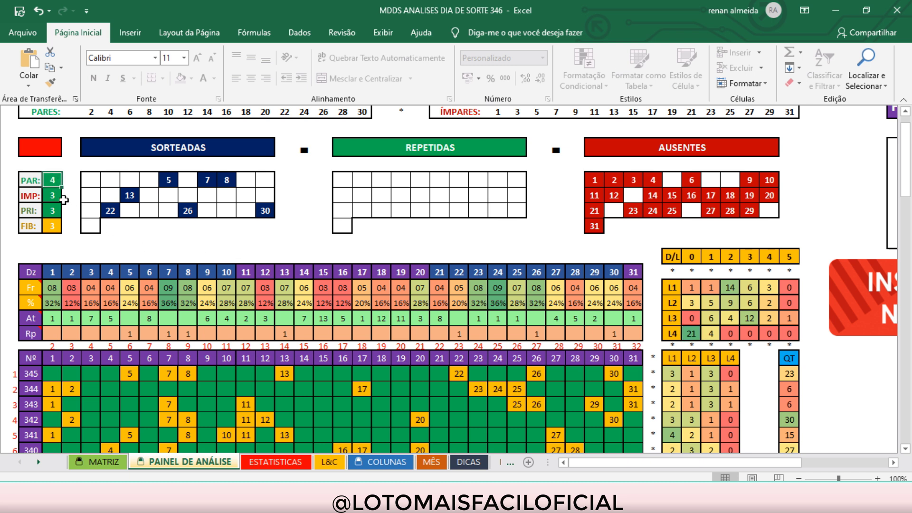
left_click(53, 195)
left_click(54, 208)
left_click(57, 225)
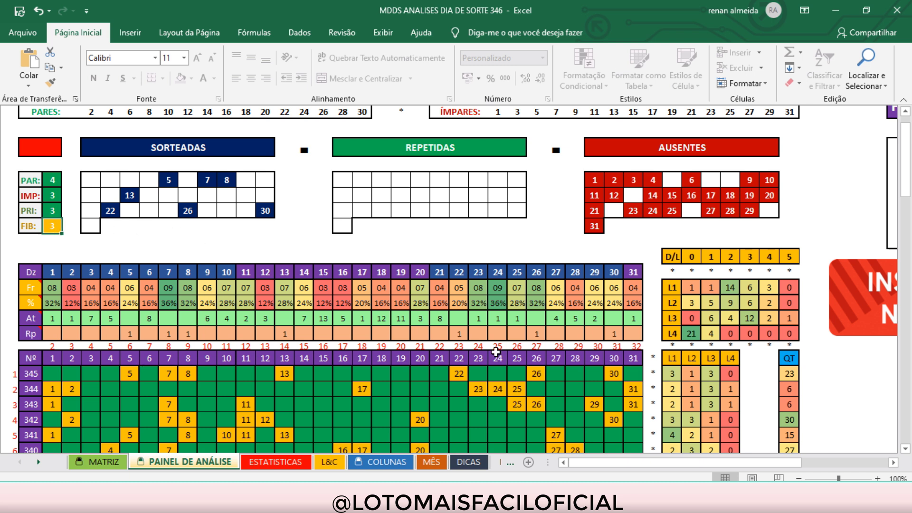
- Go through the REPETIDAS grid to check for numbers repeated from the previous draw
left_click(349, 181)
key("Right")
key("Right")
key("Right")
key("Right")
key("Right")
key("Right")
key("Right")
key("Right")
key("Right")
key("Down")
key("Down")
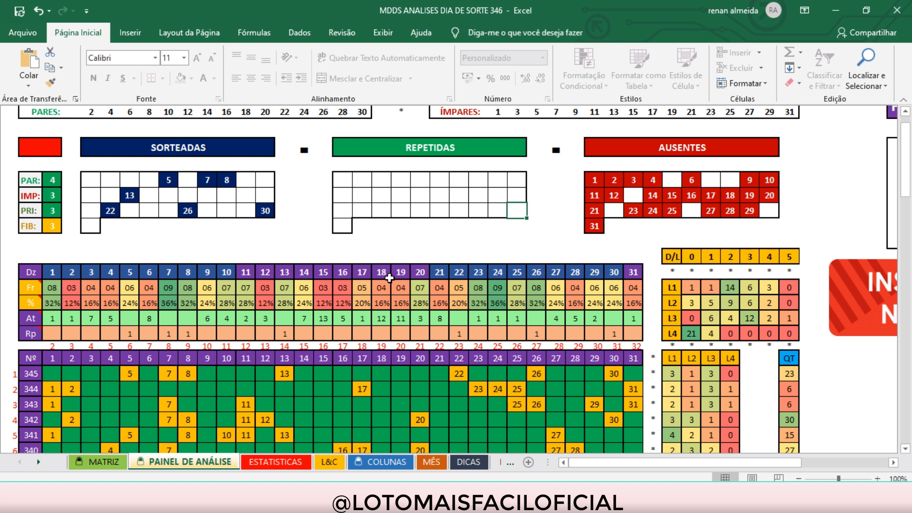
- On the ESTATISTICAS sheet, examine the PARES E ÍMPARES statistics for 3 and 4 even numbers
left_click(299, 463)
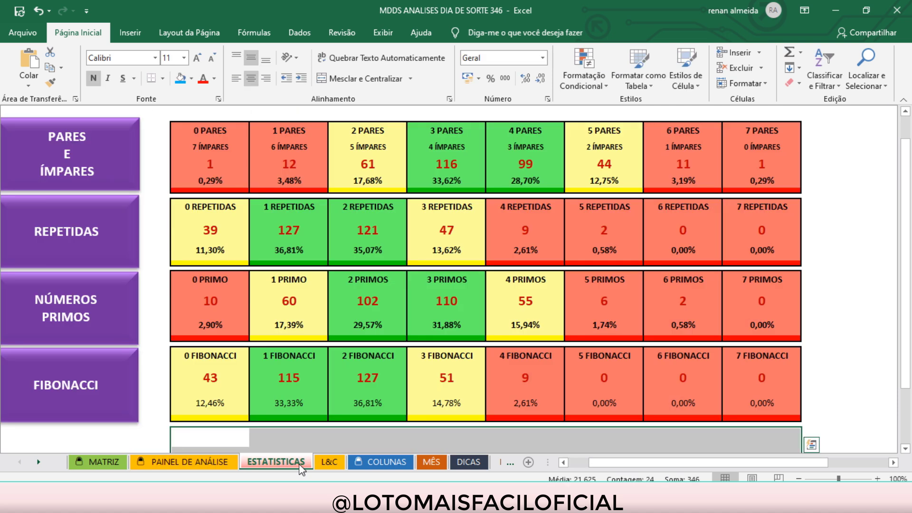
left_click(197, 463)
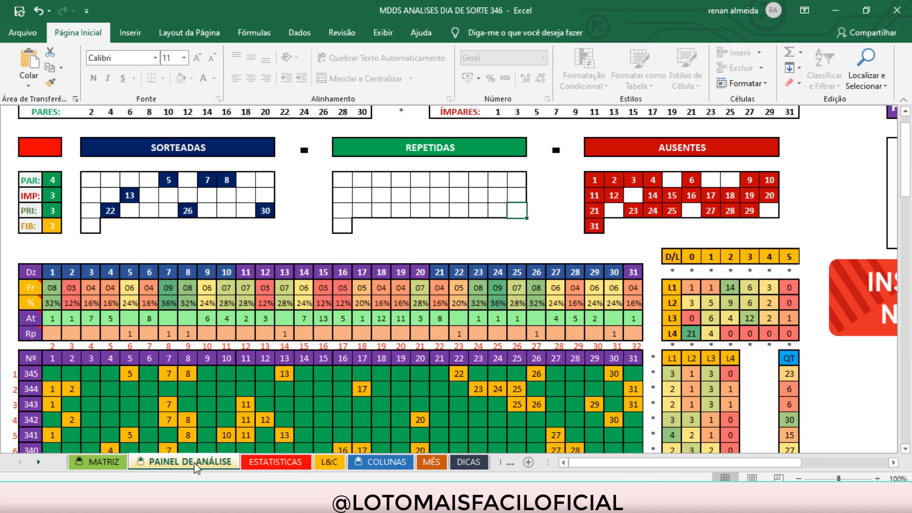
left_click(300, 462)
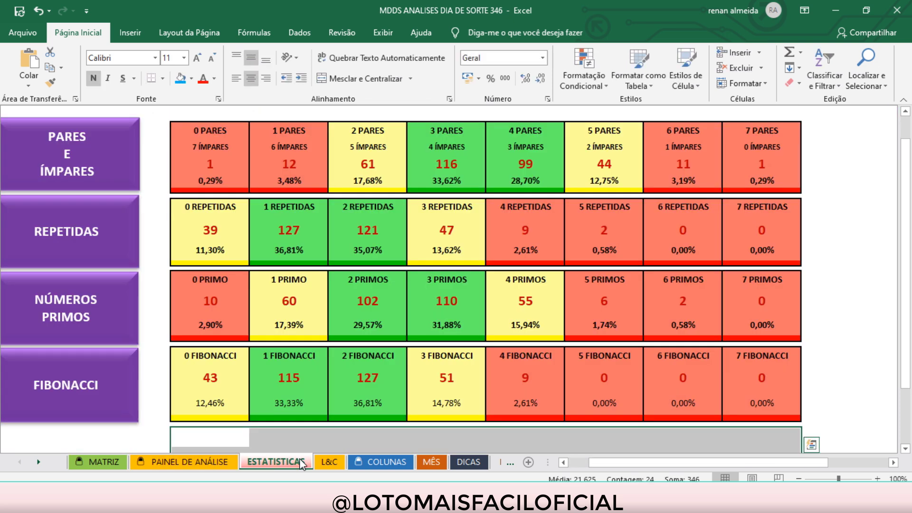
left_click(450, 143)
left_click(506, 137)
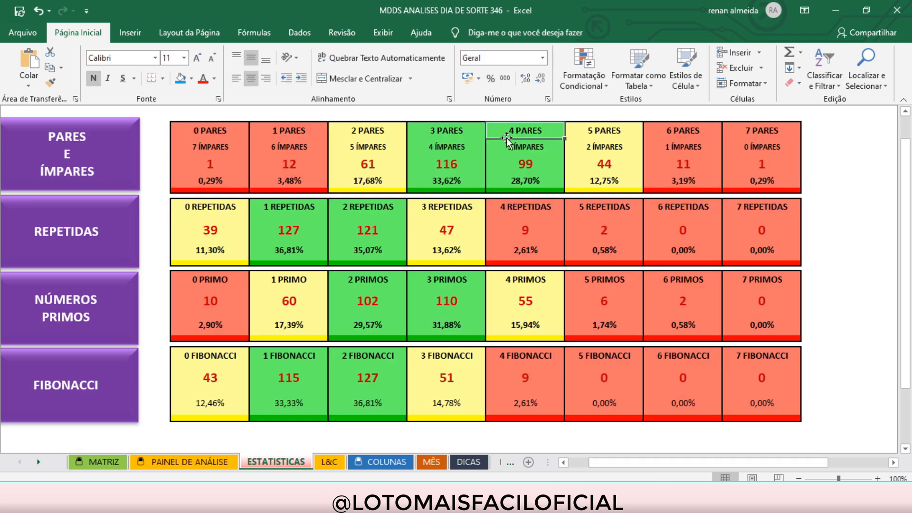
- Examine the statistics for 0 REPETIDAS and for 3 PRIMOS
left_click(225, 206)
key("Down")
left_click(426, 269)
key("Down")
key("Down")
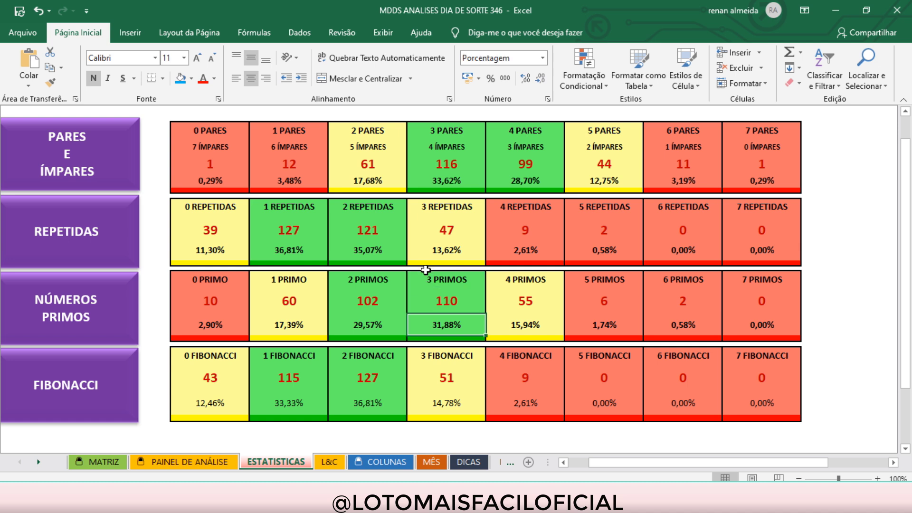
- Examine the statistics for 3 FIBONACCI, including its count and percentage
left_click(454, 355)
key("Down")
key("Down")
left_click(452, 358)
key("Down")
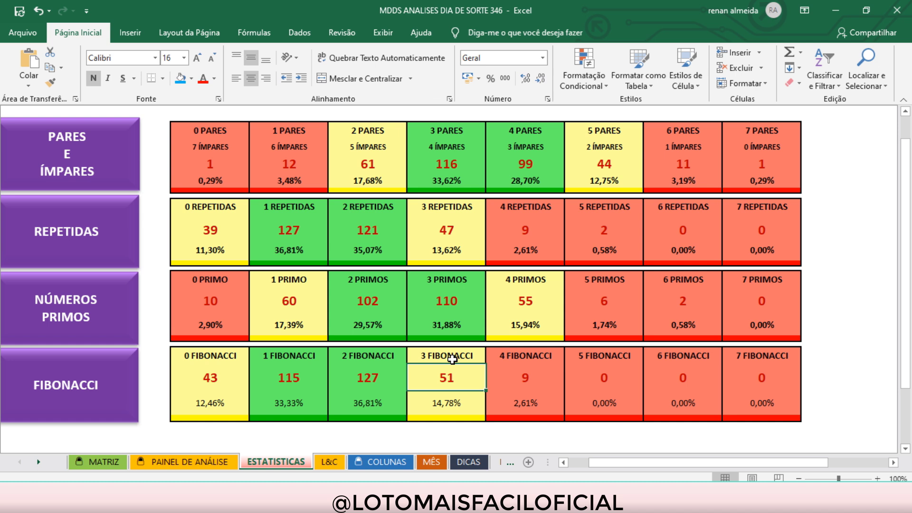
key("Down")
key("Up")
- On the L&C sheet, examine the LINHAS statistics for L1 with 04 and 00 dezenas and for L4 with 00
left_click(327, 462)
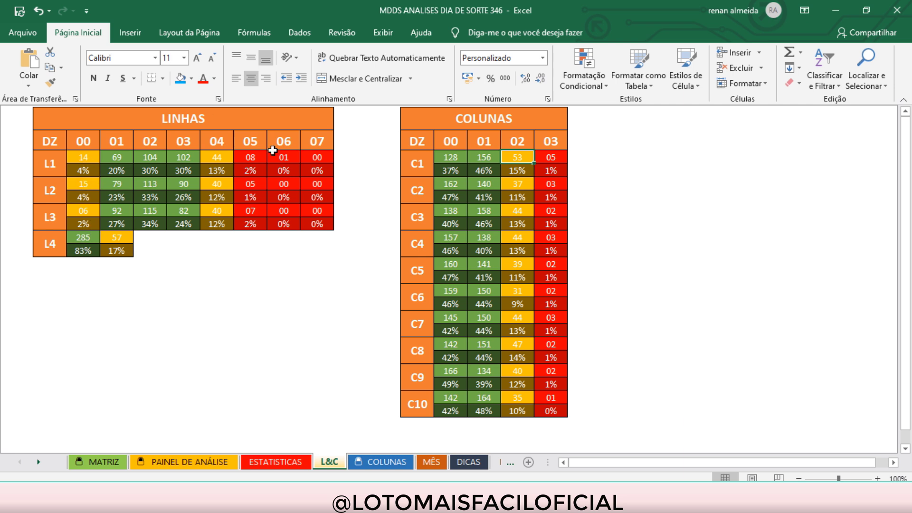
left_click(214, 159)
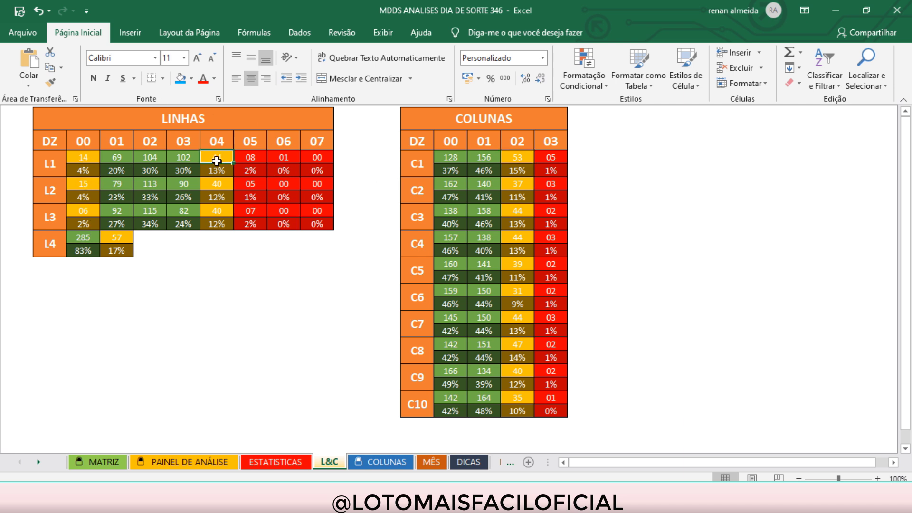
left_click(89, 159)
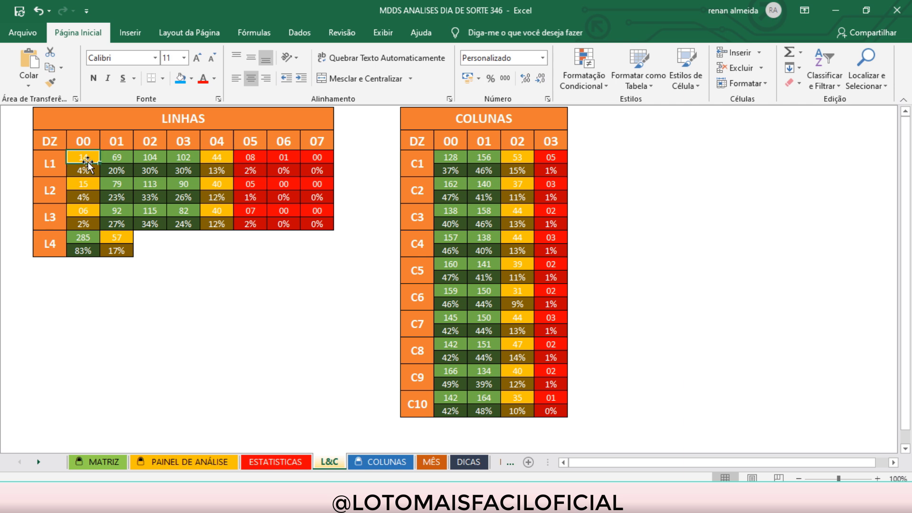
left_click(90, 239)
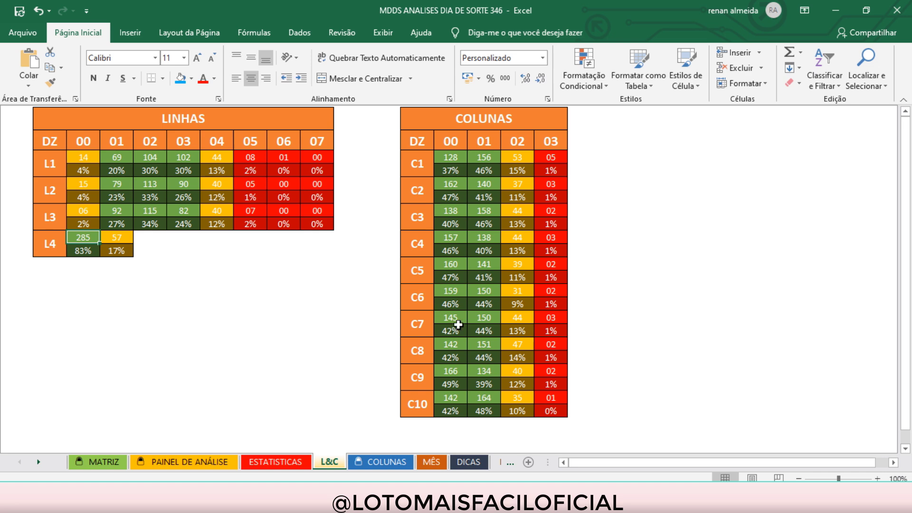
- On the COLUNAS sheet, examine the latest C1 result and go back through the C2 history of past draws
left_click(394, 464)
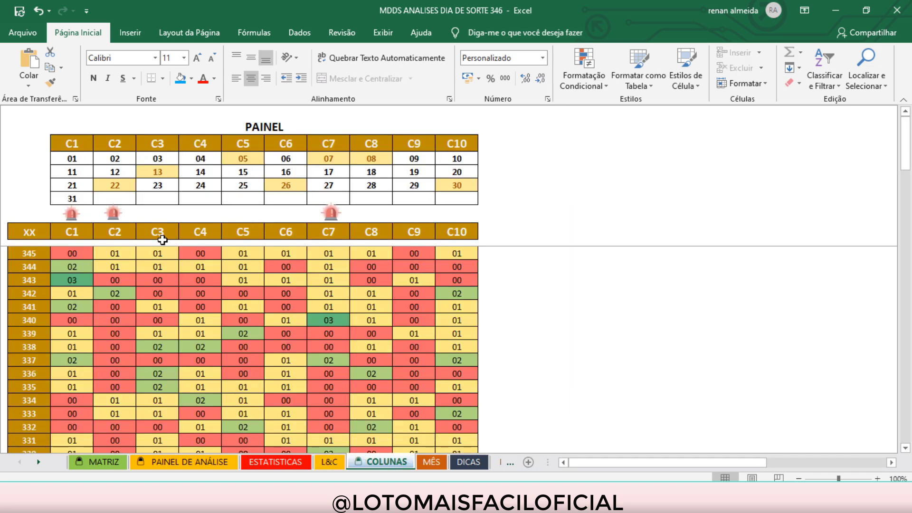
left_click(84, 256)
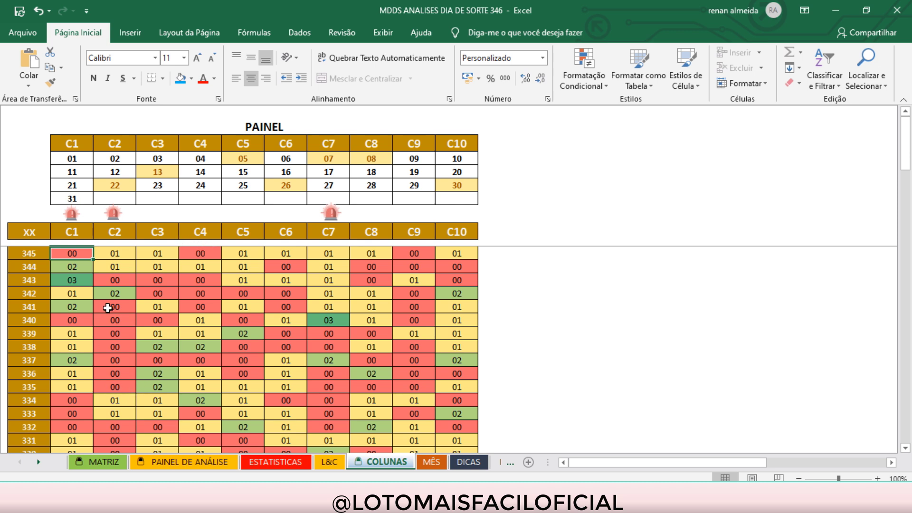
left_click(118, 402)
key("Down")
key("Down")
key("Down")
key("Down")
key("Down")
key("Down")
key("Down")
key("Down")
key("Down")
key("Down")
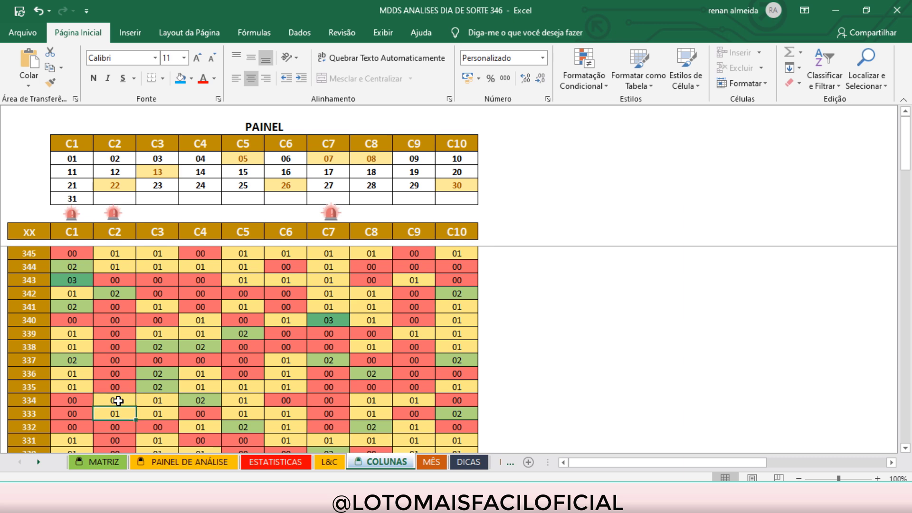
key("Down")
key("Down")
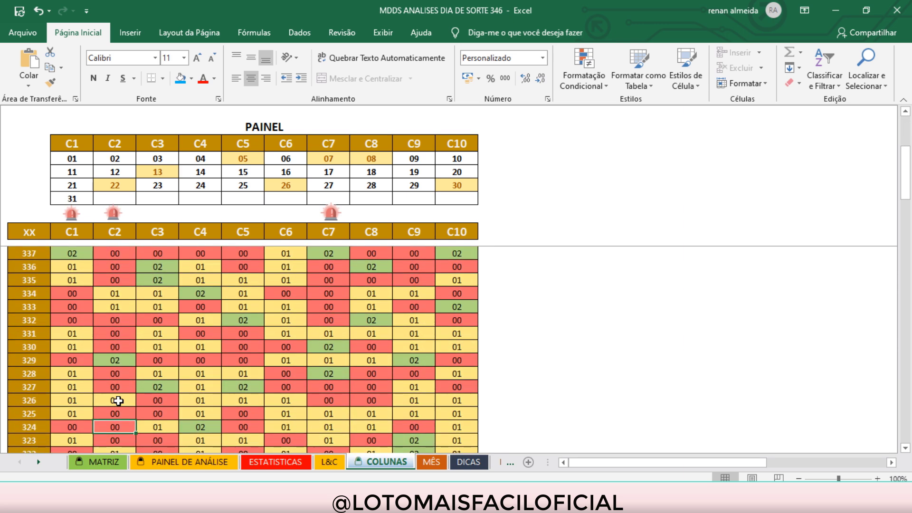
key("Up")
key("Up")
key("Up")
key("Up")
key("Up")
key("Up")
key("Up")
key("Up")
key("Up")
key("Up")
key("Up")
key("Up")
key("Up")
key("Up")
key("Up")
key("Up")
key("Up")
key("Up")
key("Up")
key("Up")
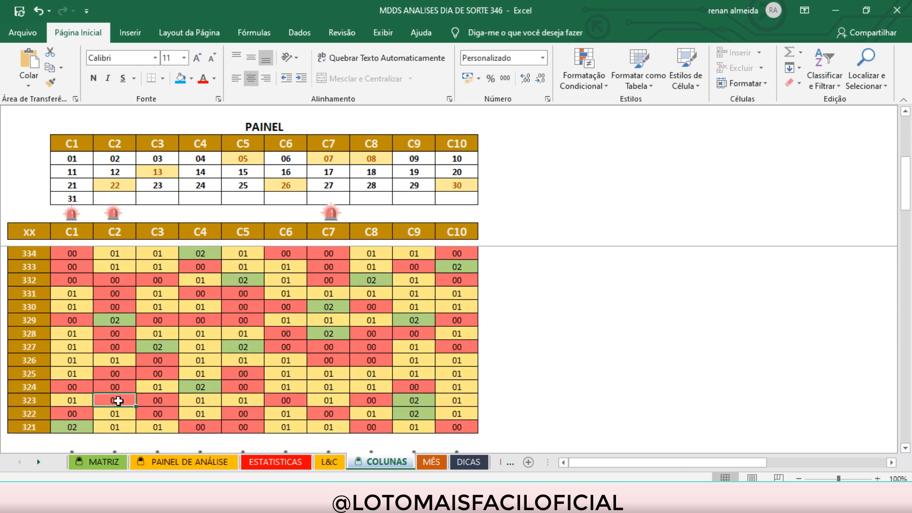
key("Up")
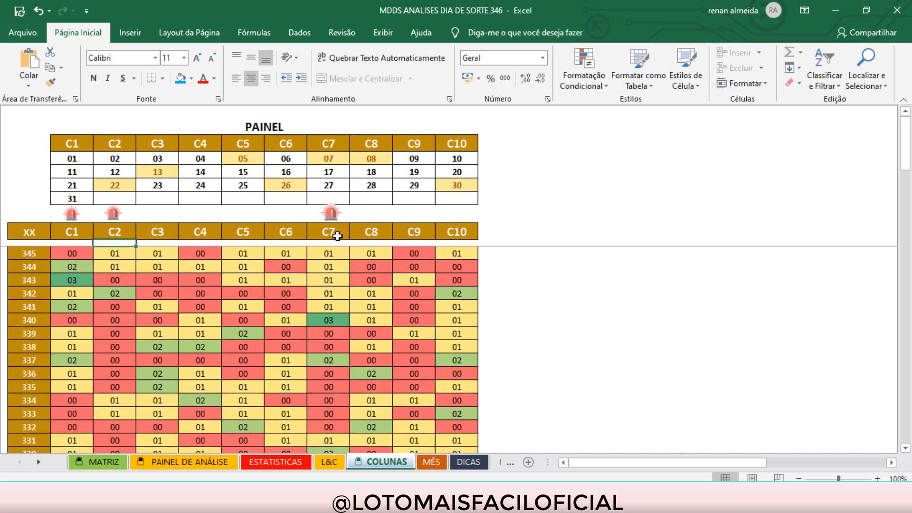
- Move the red siren picture above column C1 to the empty area beside the PAINEL table
left_click(330, 213)
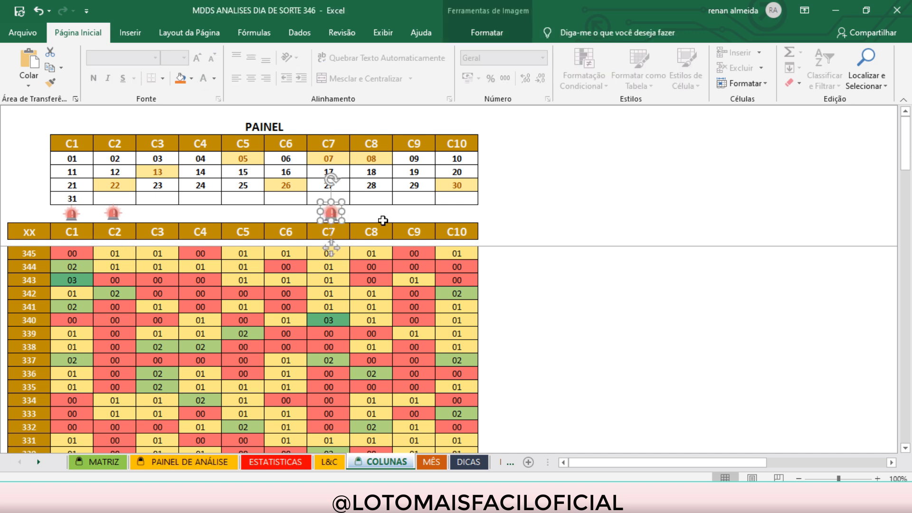
left_click(422, 220)
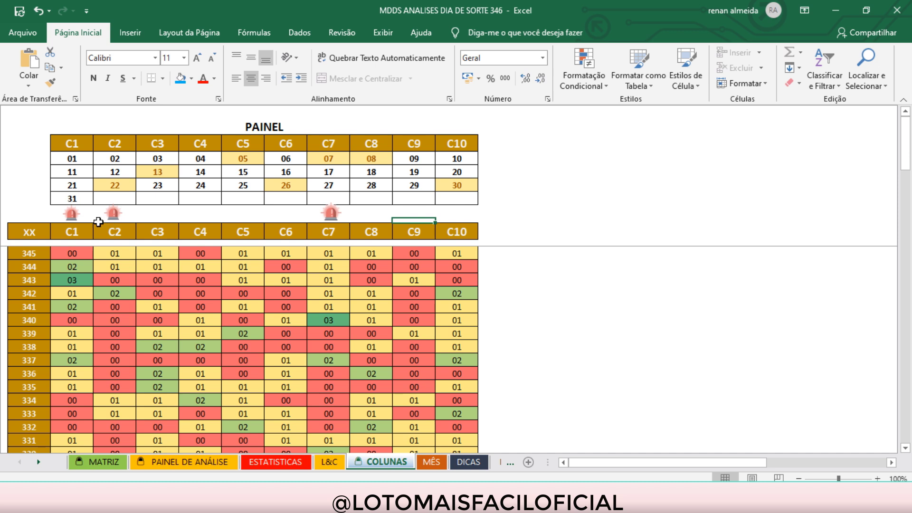
left_click_drag(71, 214, 569, 219)
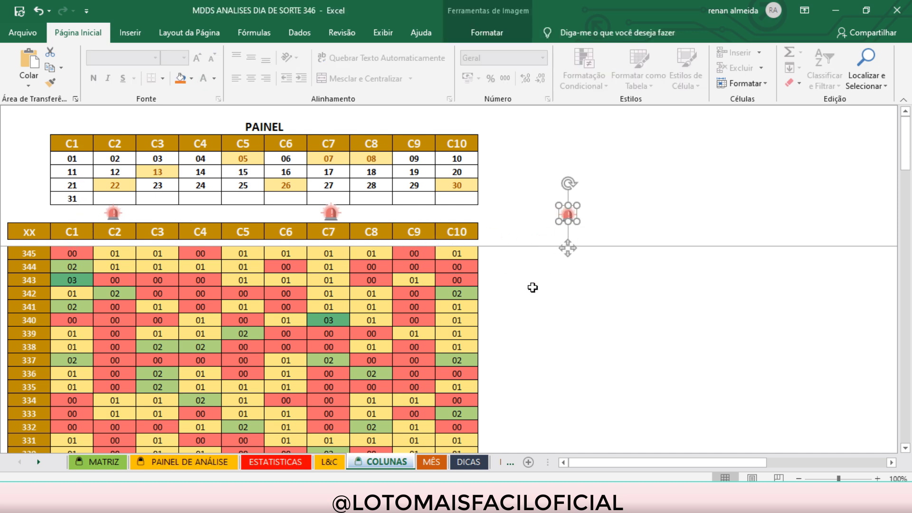
- On the MÊS sheet, check the months of recent draws and the MAIO and JUNHO cells below draw 345
left_click(431, 462)
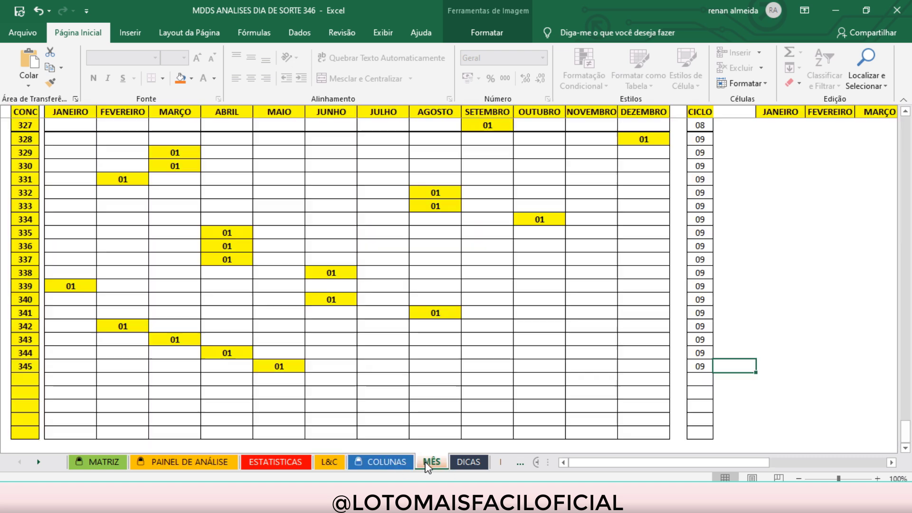
left_click(292, 376)
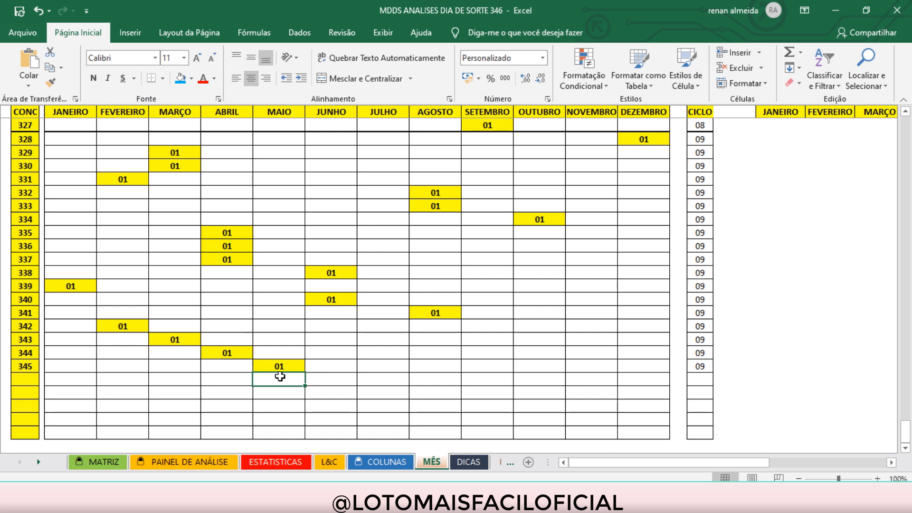
left_click(333, 379)
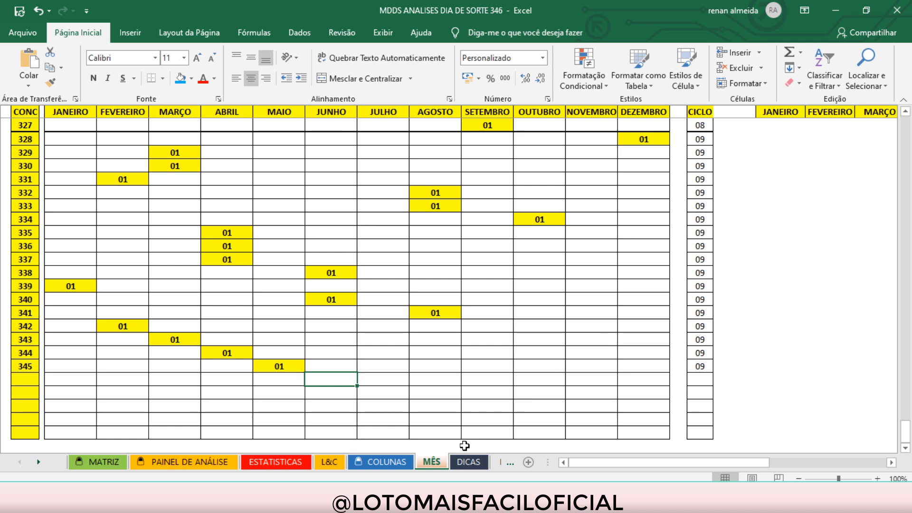
- On the DICAS sheet, enter the draw 345 numbers 05, 07, 08, 13, 22, 26 and 30 in the results row
left_click(476, 467)
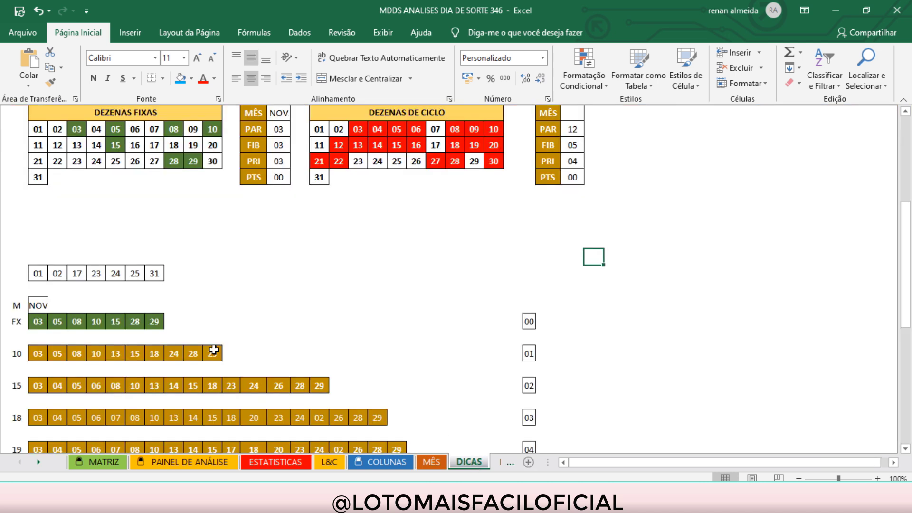
left_click(42, 273)
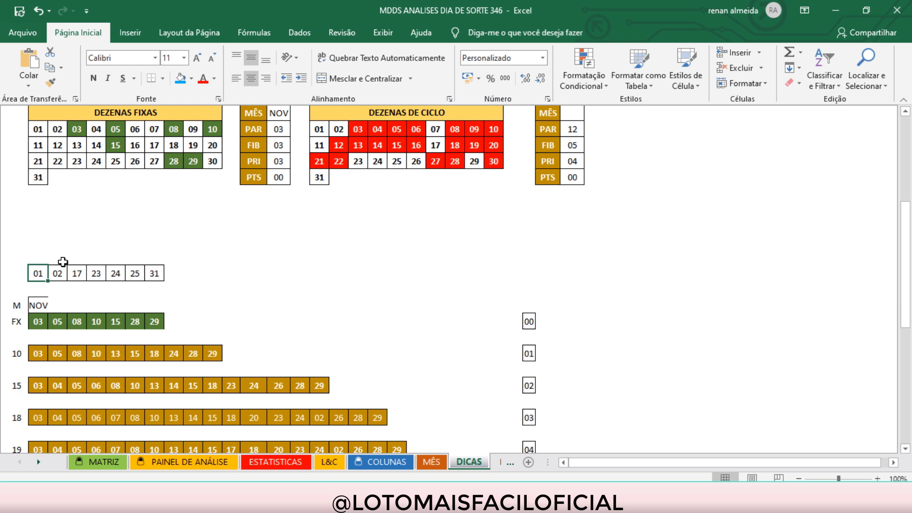
mouse_move(29, 272)
left_mouse_down()
mouse_move(60, 277)
mouse_move(38, 268)
mouse_move(45, 271)
left_mouse_up()
type("1")
key("Tab")
type("7")
key("Tab")
type("8")
key("Tab")
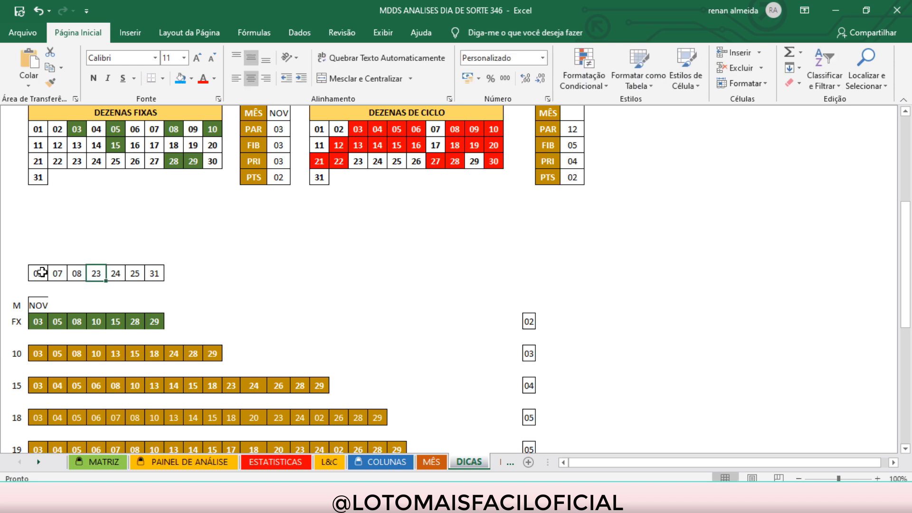
type("13")
key("Tab")
type("22")
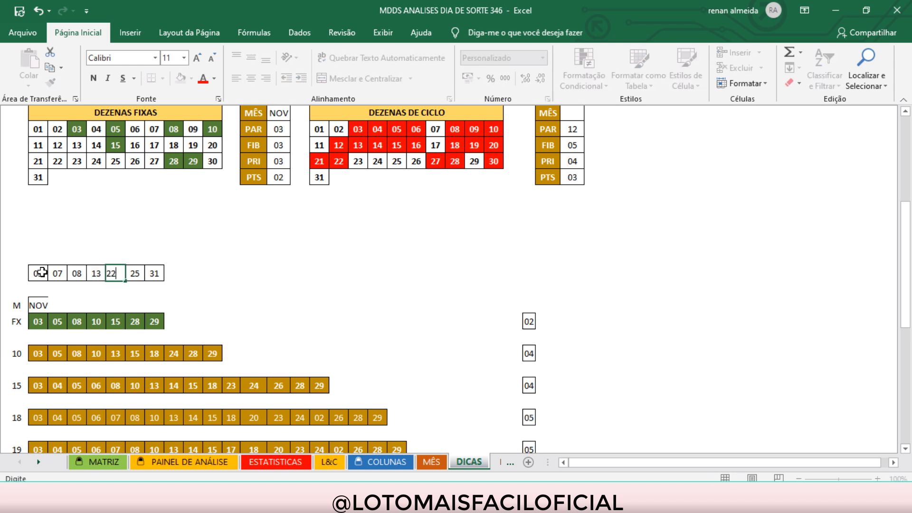
key("Tab")
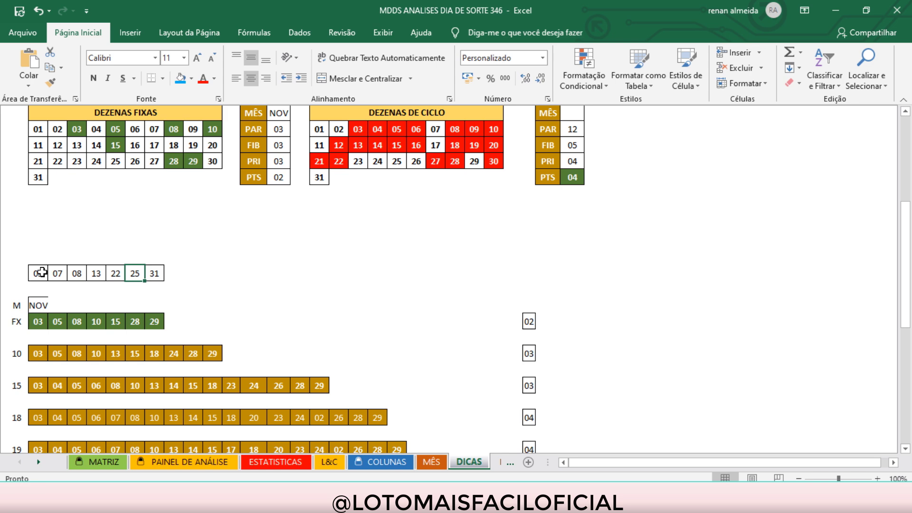
type("26")
key("Tab")
type("30")
key("Tab")
- Check the PTS scores of the tip grids, especially those for 19, 20 and ESPECIAL DE 24 DEZENAS
left_click(157, 463)
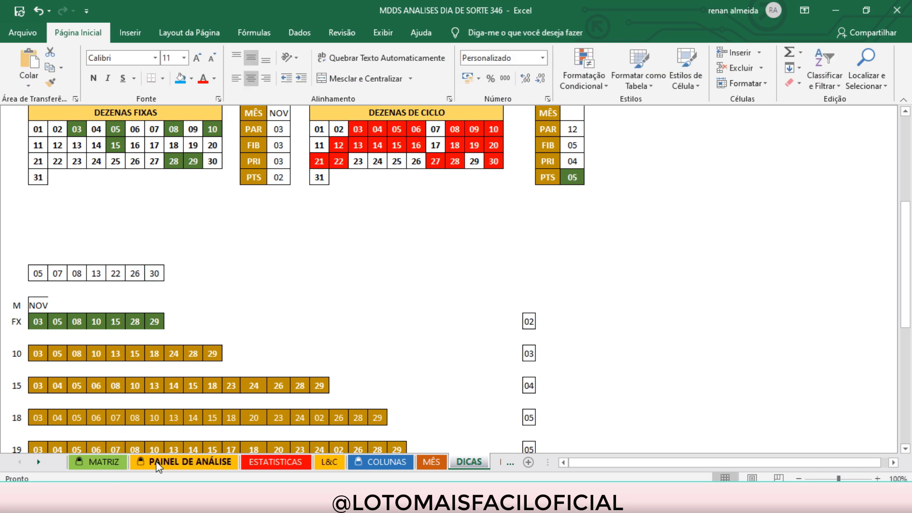
left_click(469, 461)
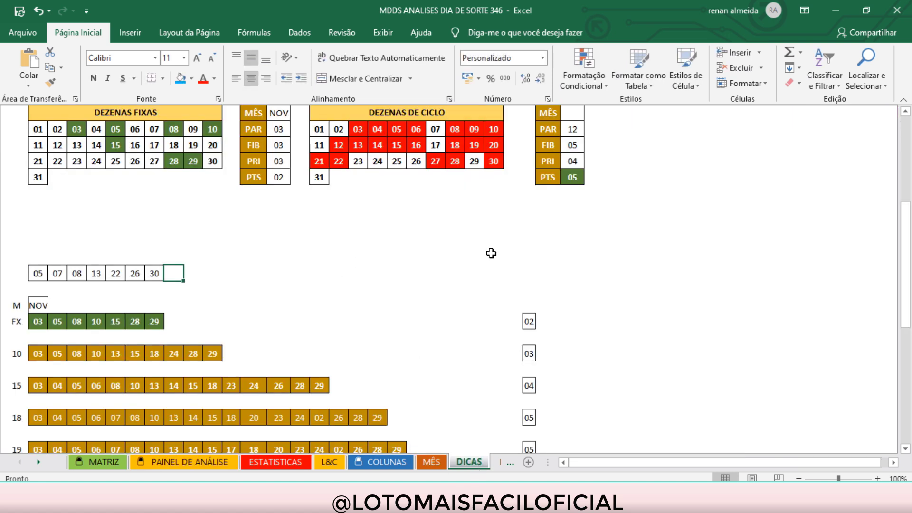
scroll(491, 253, "up", 4)
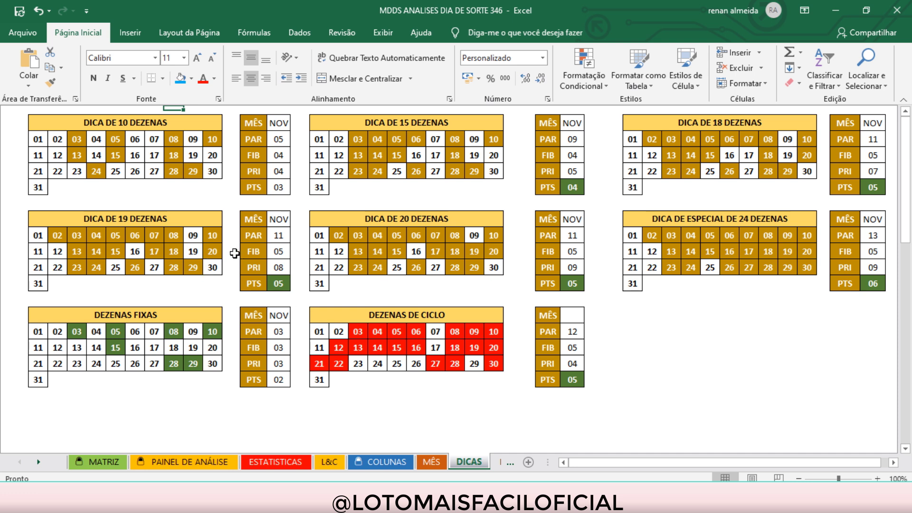
left_click(279, 284)
left_click(569, 282)
left_click(870, 284)
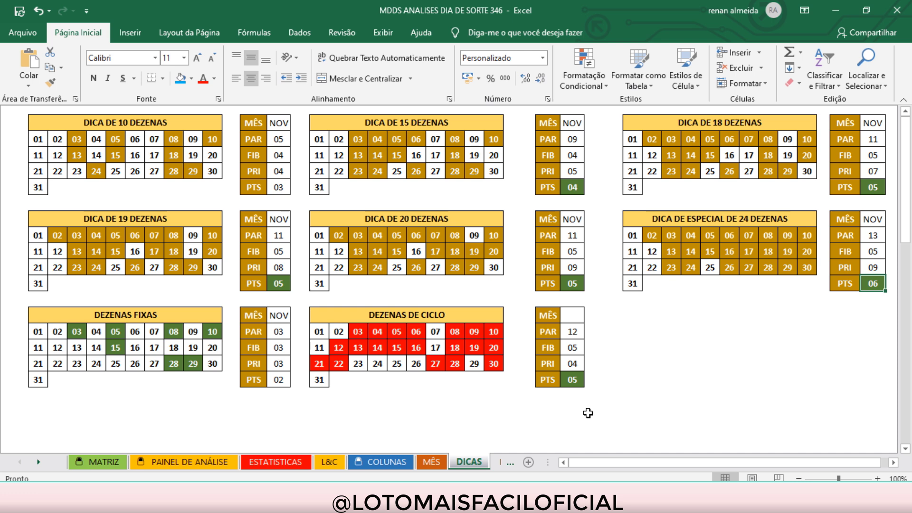
- Delete the drawn numbers 05, 13, 22, 08 and 30 from the ciclo row below the tip rows
key("Down")
key("Down")
key("Down")
key("Down")
key("Down")
key("Down")
key("Down")
key("Down")
key("Down")
key("Down")
key("Down")
key("Down")
key("Down")
key("Down")
key("Down")
key("Down")
key("Down")
key("Down")
key("Down")
key("Down")
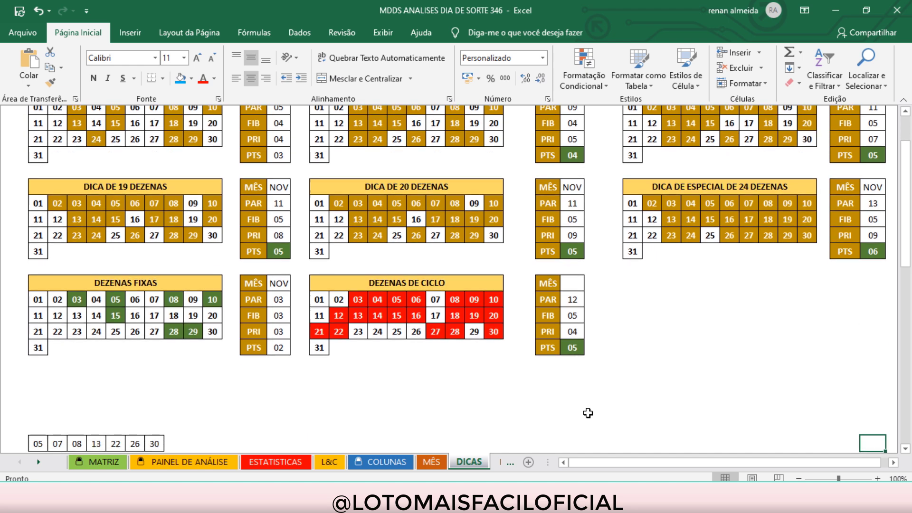
key("Down")
key("Down")
key("Down")
key("Down")
key("Down")
key("Down")
key("Down")
key("Down")
key("Down")
key("Down")
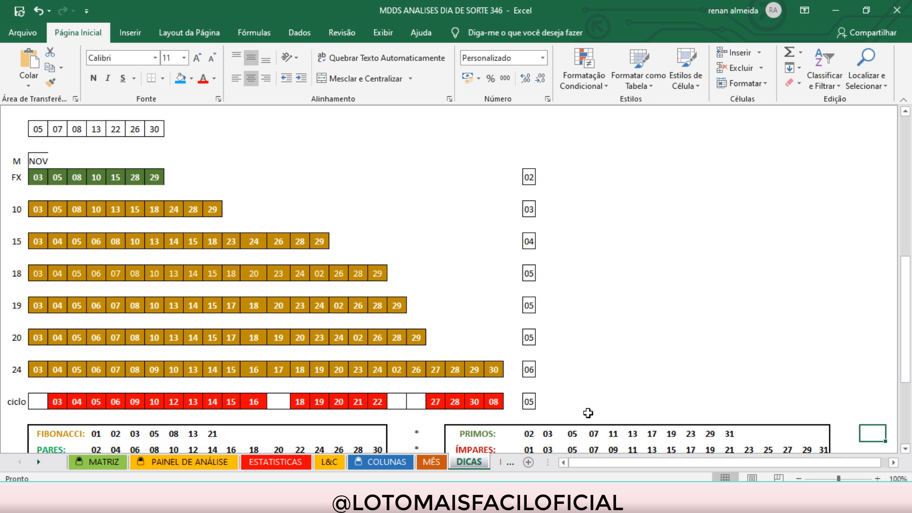
left_click(99, 403)
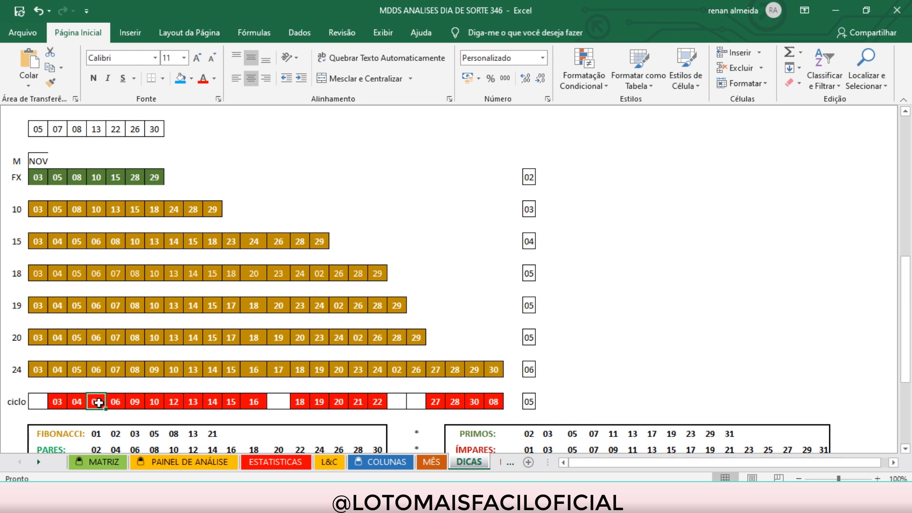
key("Delete")
left_click(158, 402)
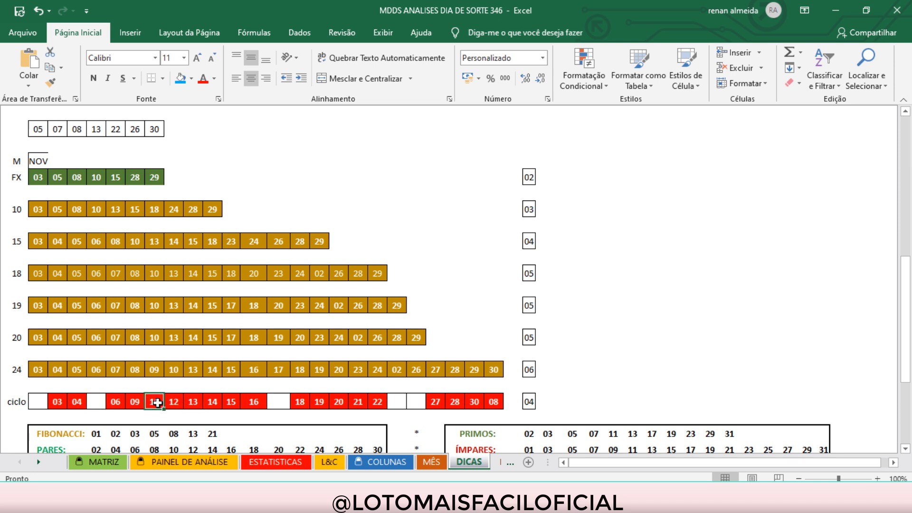
left_click(194, 405)
key("Delete")
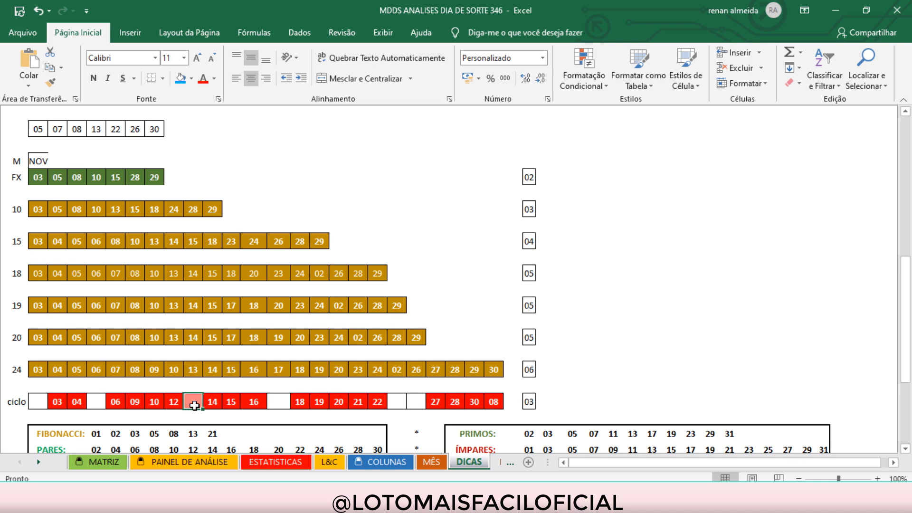
left_click(378, 404)
key("Delete")
left_click(497, 404)
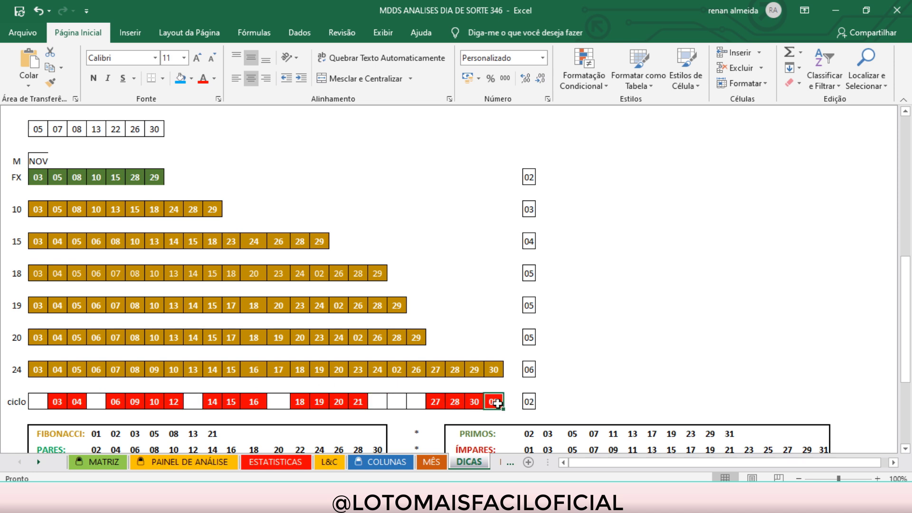
key("Delete")
left_click(474, 403)
key("Delete")
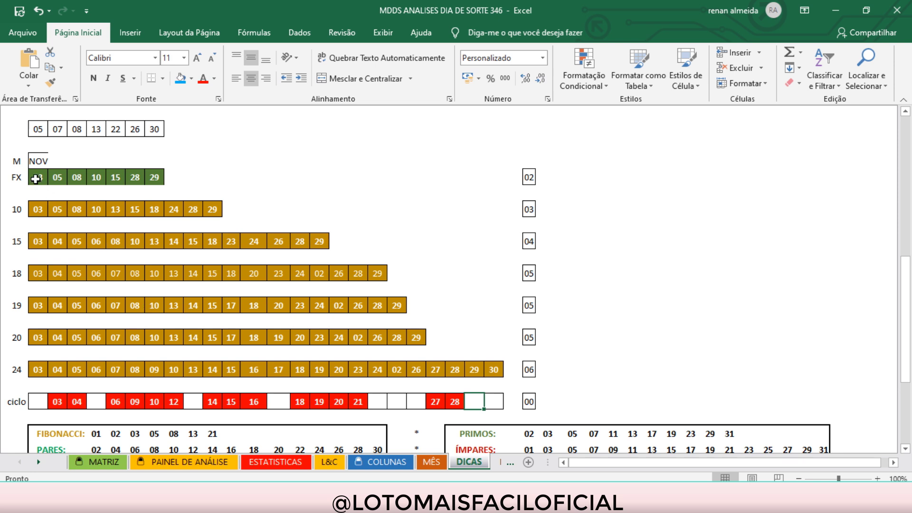
- Clear all numbers from the FX, 10, 15, 18, 19, 20 and 24 tip rows and open the Planilha1 sheet
left_click_drag(35, 177, 504, 371)
key("Delete")
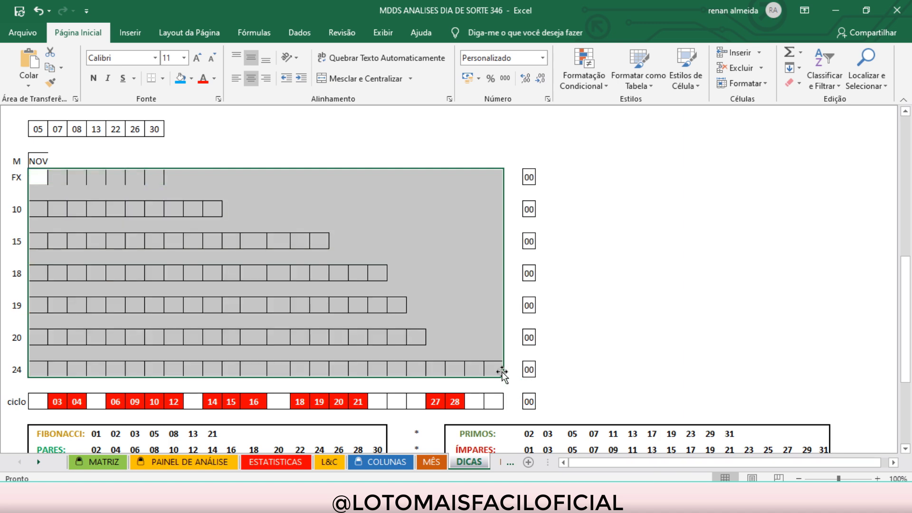
left_click(509, 463)
left_click(472, 462)
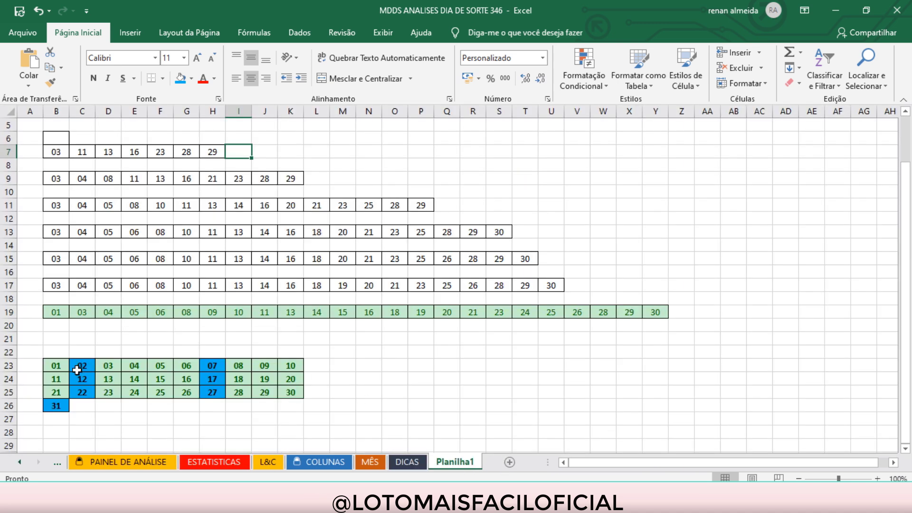
- Copy the prepared tip rows in B7:Y19 of Planilha1 and paste them into the DICAS tip rows, starting at the first FX cell
left_click_drag(57, 153, 654, 312)
key("ctrl+c")
left_click(410, 463)
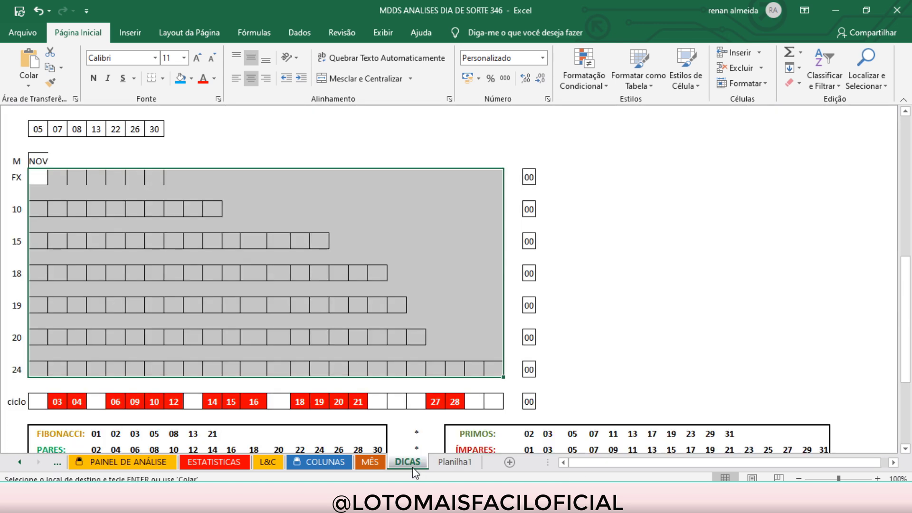
left_click(39, 177)
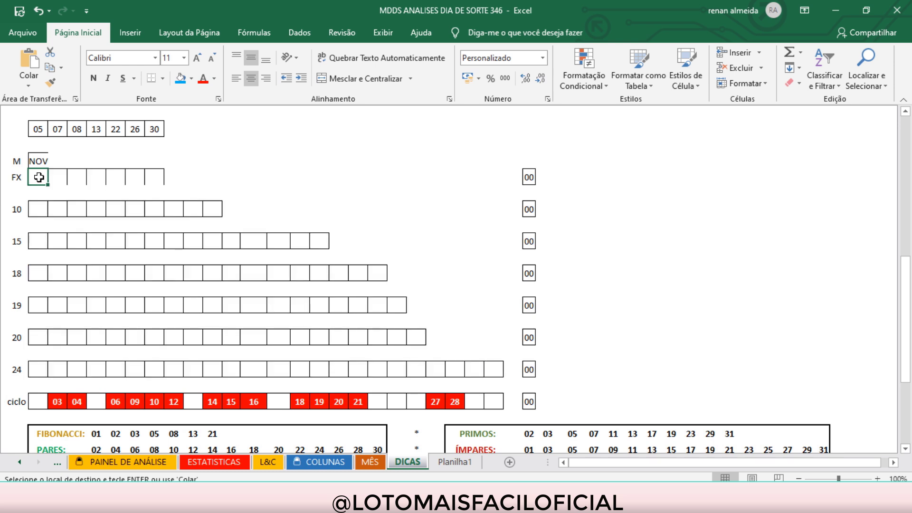
right_click(39, 177)
left_click(88, 240)
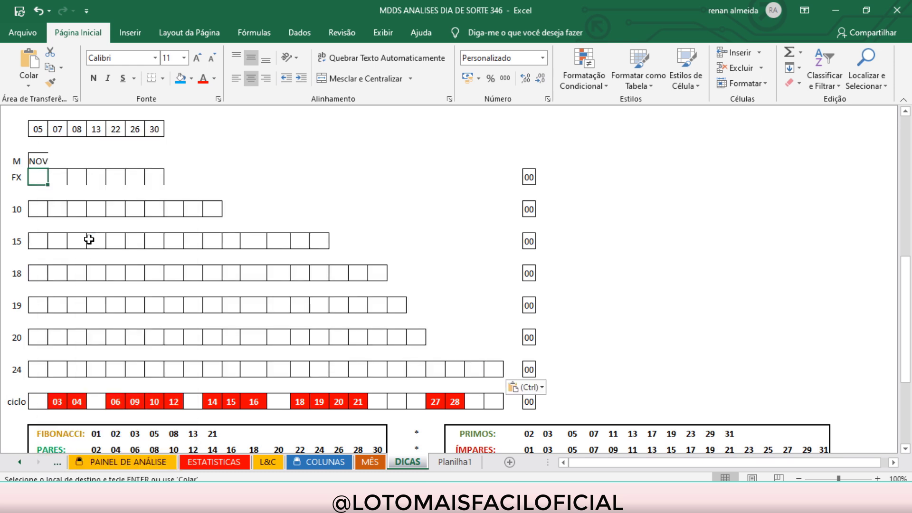
- Examine the filled DICAS grids for 10, 15, 18, 19, 20 and 24 dezenas, plus the fixed and ciclo numbers
left_click(654, 250)
key("Up")
key("Up")
key("Up")
key("Up")
key("Up")
key("Up")
key("Up")
key("Up")
key("Up")
key("Up")
key("Up")
key("Up")
key("Up")
key("Up")
key("Up")
key("Up")
key("Up")
key("Up")
key("Up")
key("Up")
key("Up")
key("Up")
key("Up")
key("Up")
key("Up")
key("Up")
key("Up")
key("Up")
key("Up")
key("Up")
key("Up")
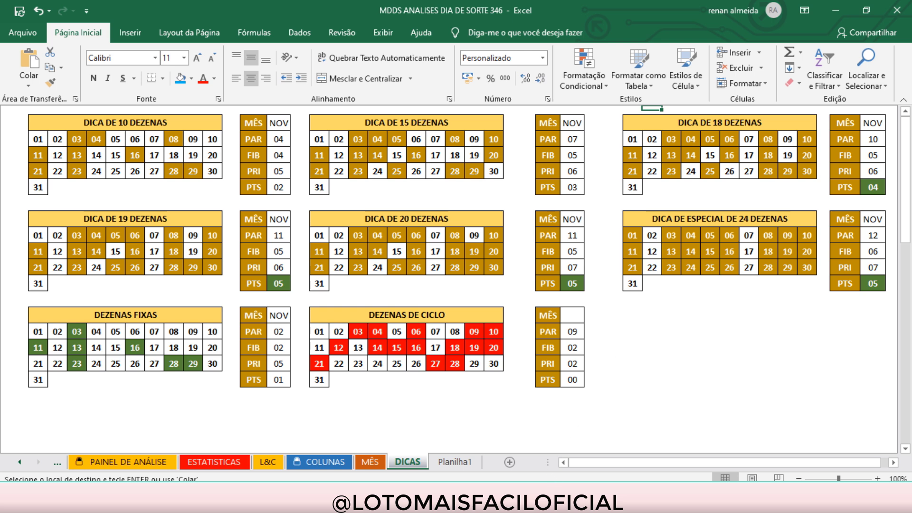
- Switch to OBS Studio and transition the program output to the camera 2 scene
left_click(540, 499)
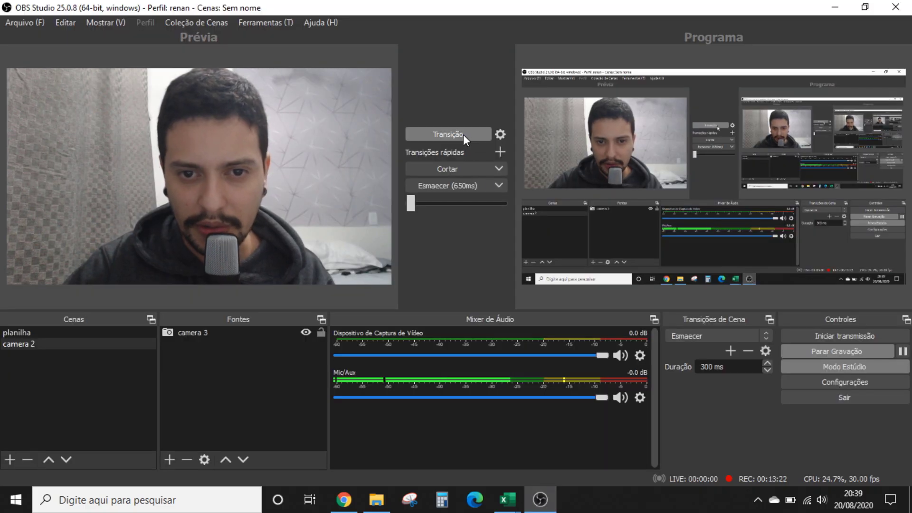
left_click(463, 135)
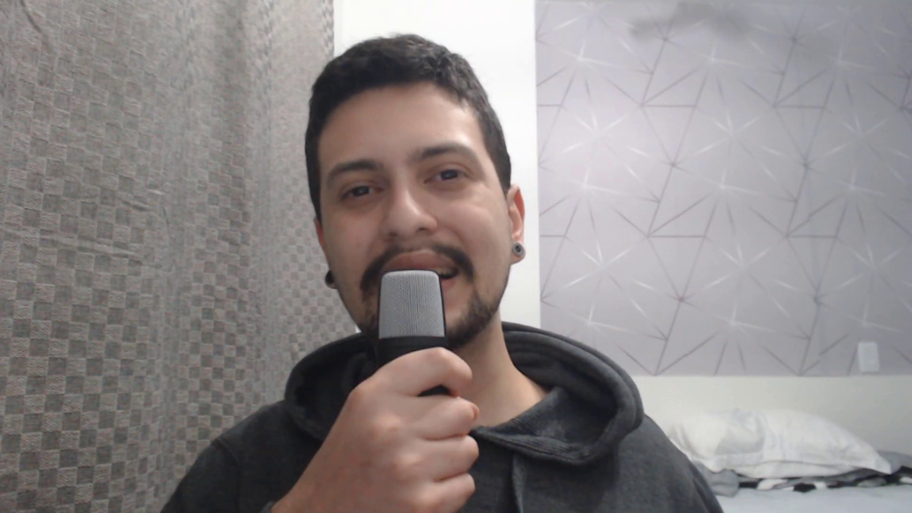